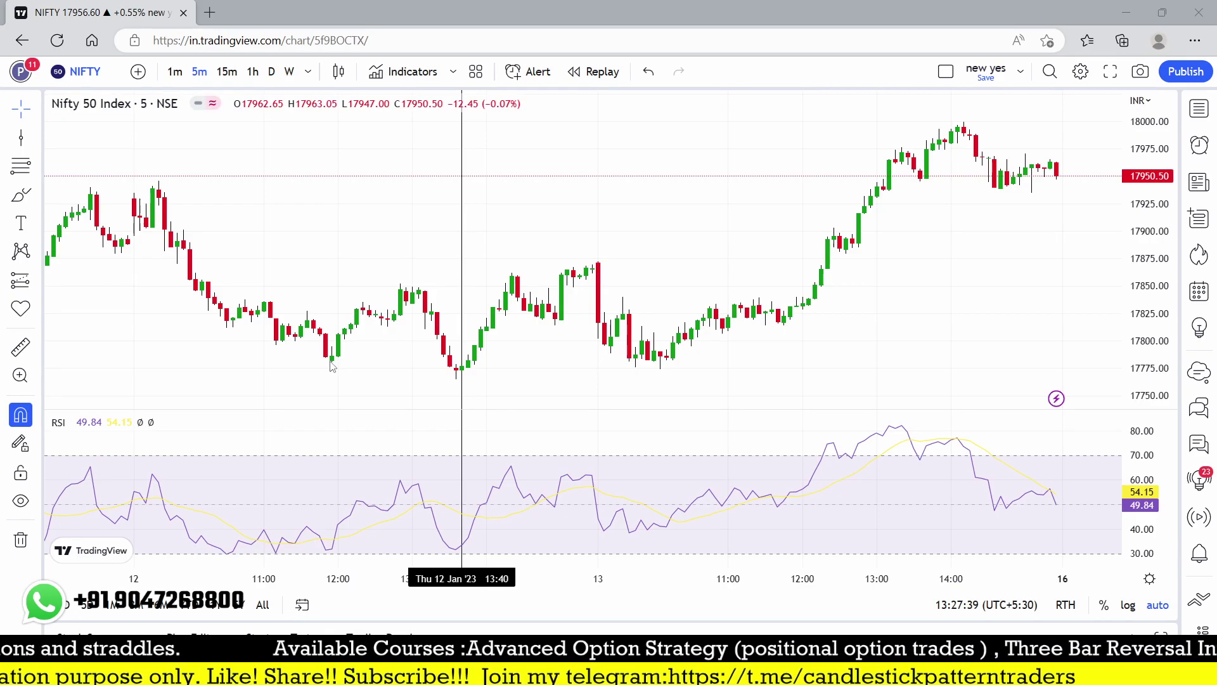
# Draw trend lines pairing price lows and highs with matching RSI lows and highs to mark divergences
pyautogui.moveTo(330, 360); pyautogui.dragTo(476, 381)
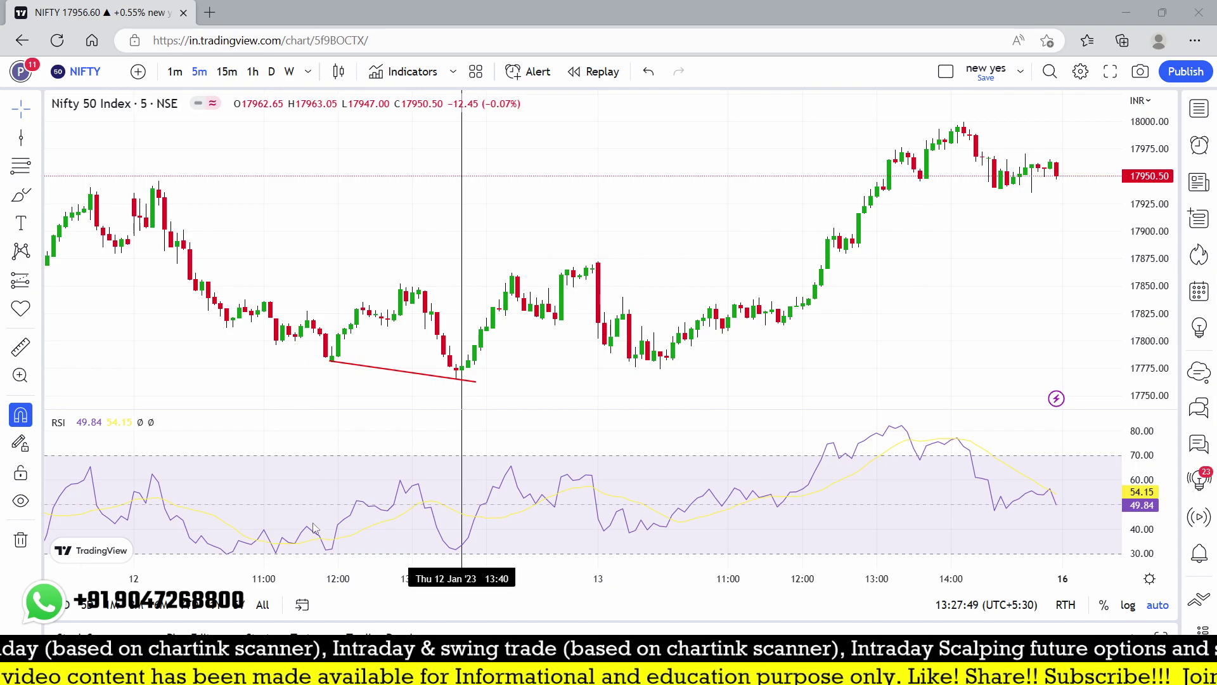
pyautogui.moveTo(327, 551); pyautogui.dragTo(514, 551)
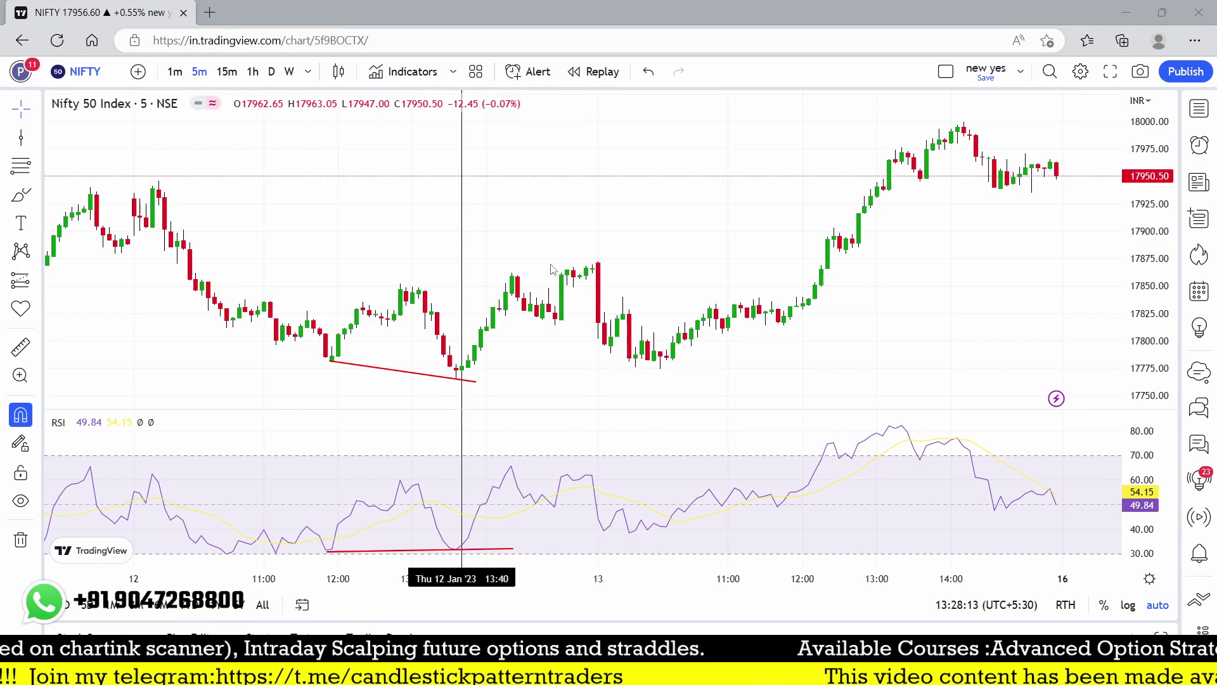
pyautogui.moveTo(511, 275); pyautogui.dragTo(638, 257)
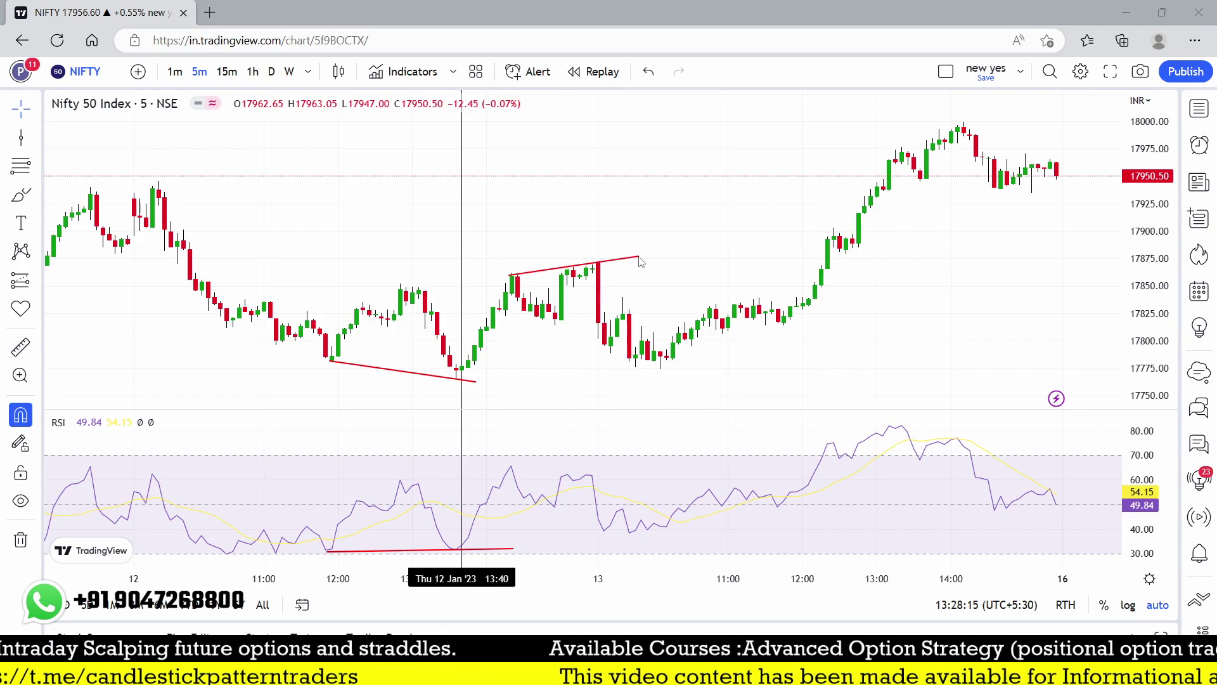
pyautogui.moveTo(508, 464); pyautogui.dragTo(631, 483)
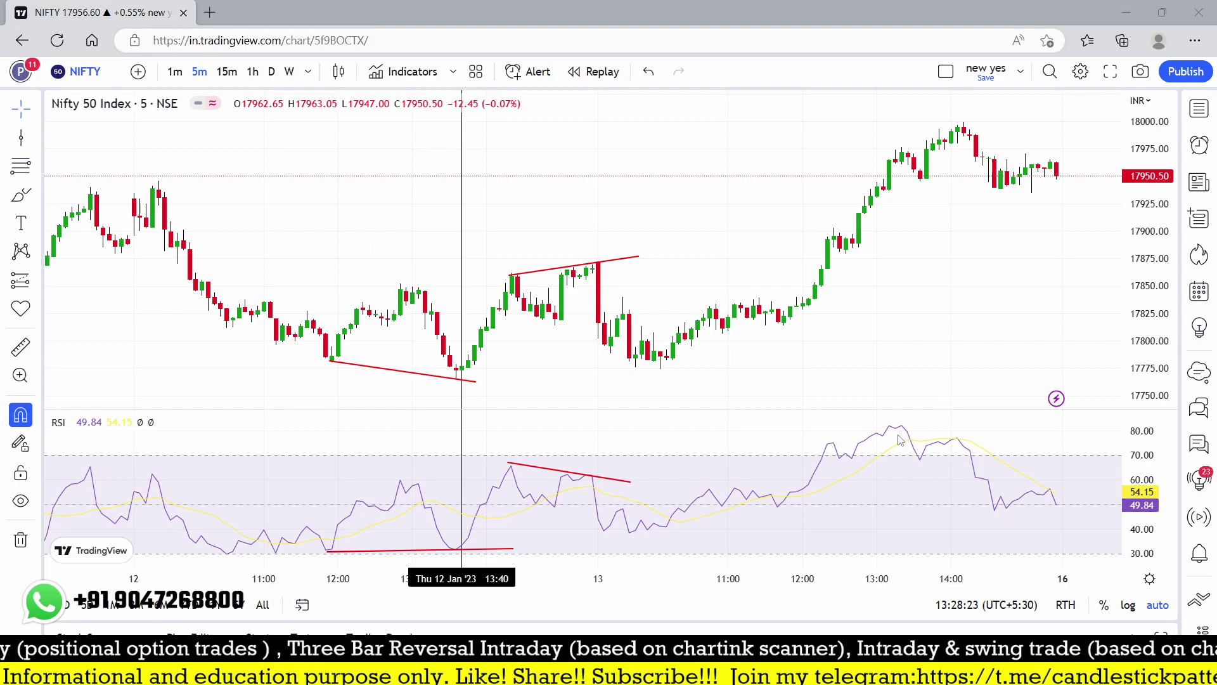
pyautogui.moveTo(894, 425); pyautogui.dragTo(1004, 447)
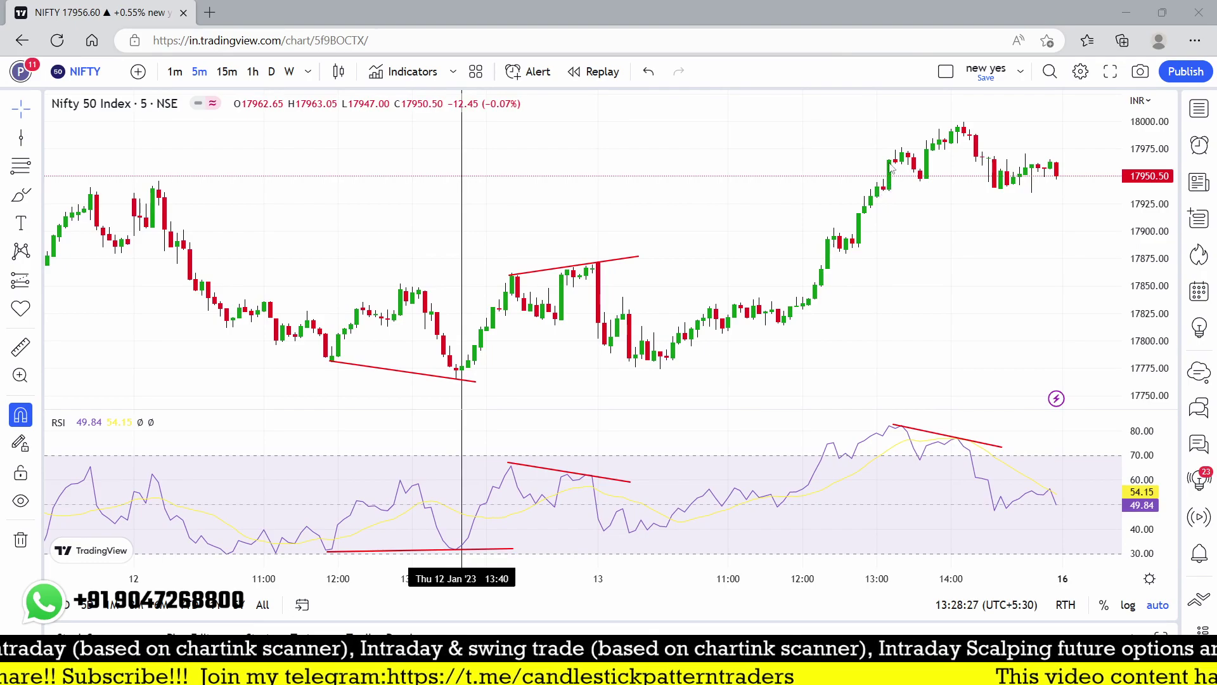
pyautogui.moveTo(873, 169); pyautogui.dragTo(988, 115)
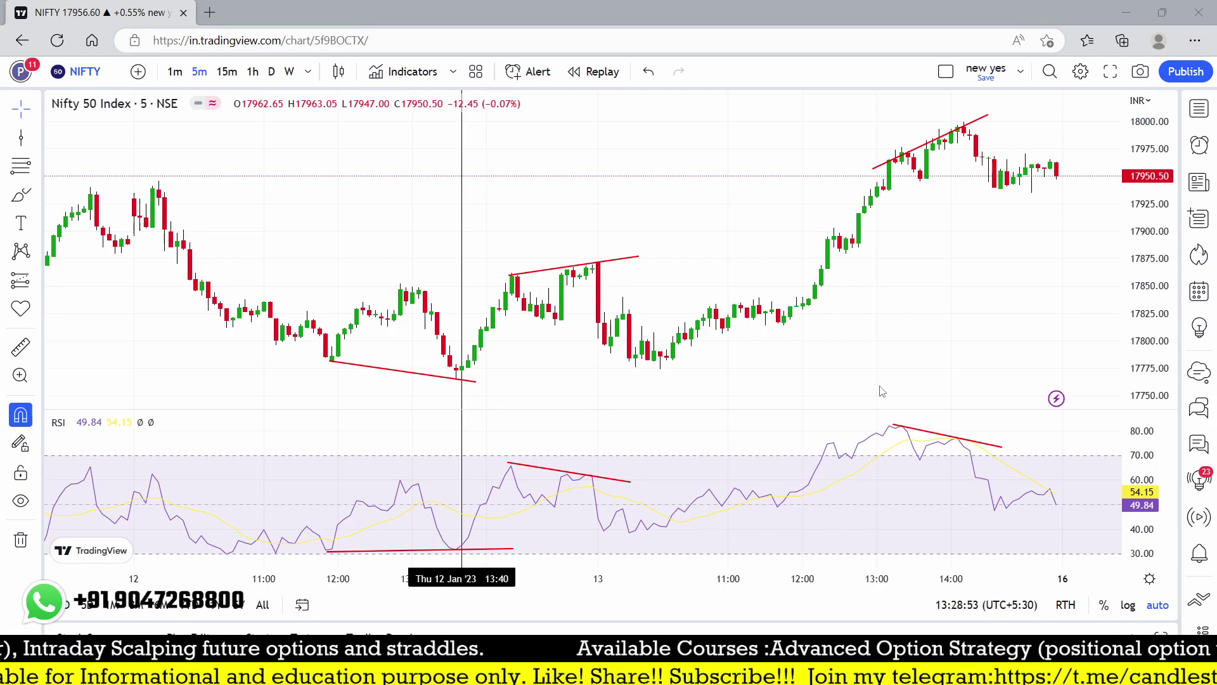
# Clear the hand-drawn lines and add Divergence for Many Indicators v4 via a 'di' search
pyautogui.hotkey('ctrl', 'alt', 'h')
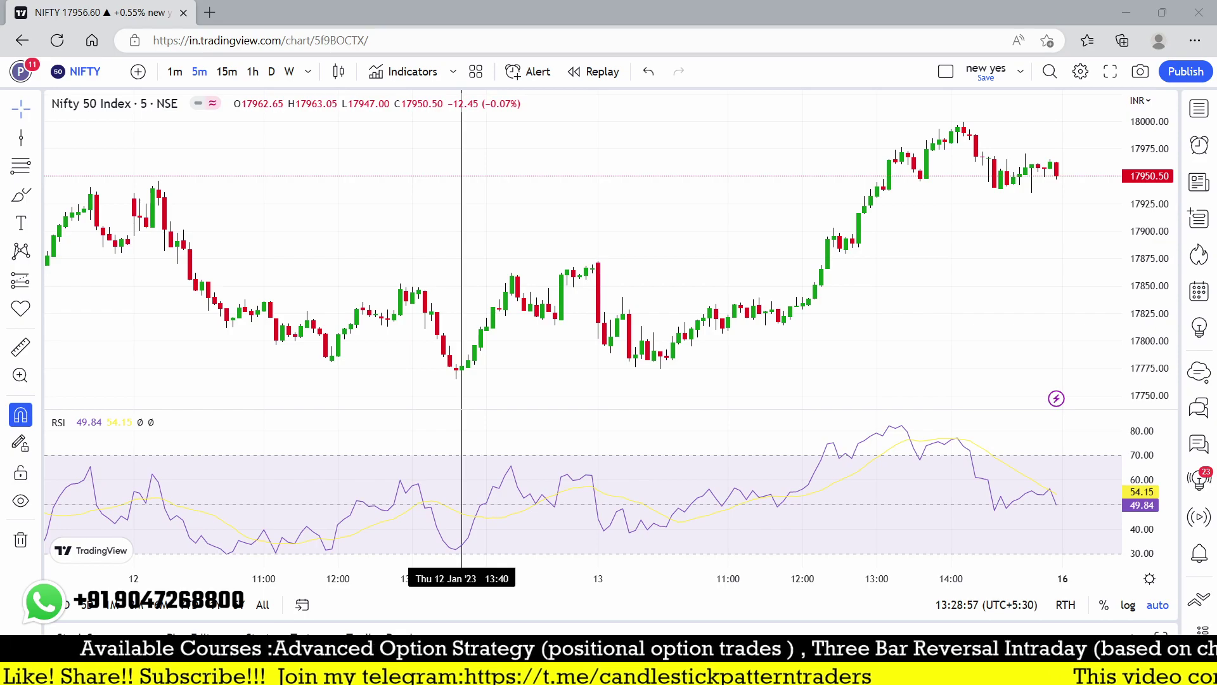
pyautogui.click(393, 80)
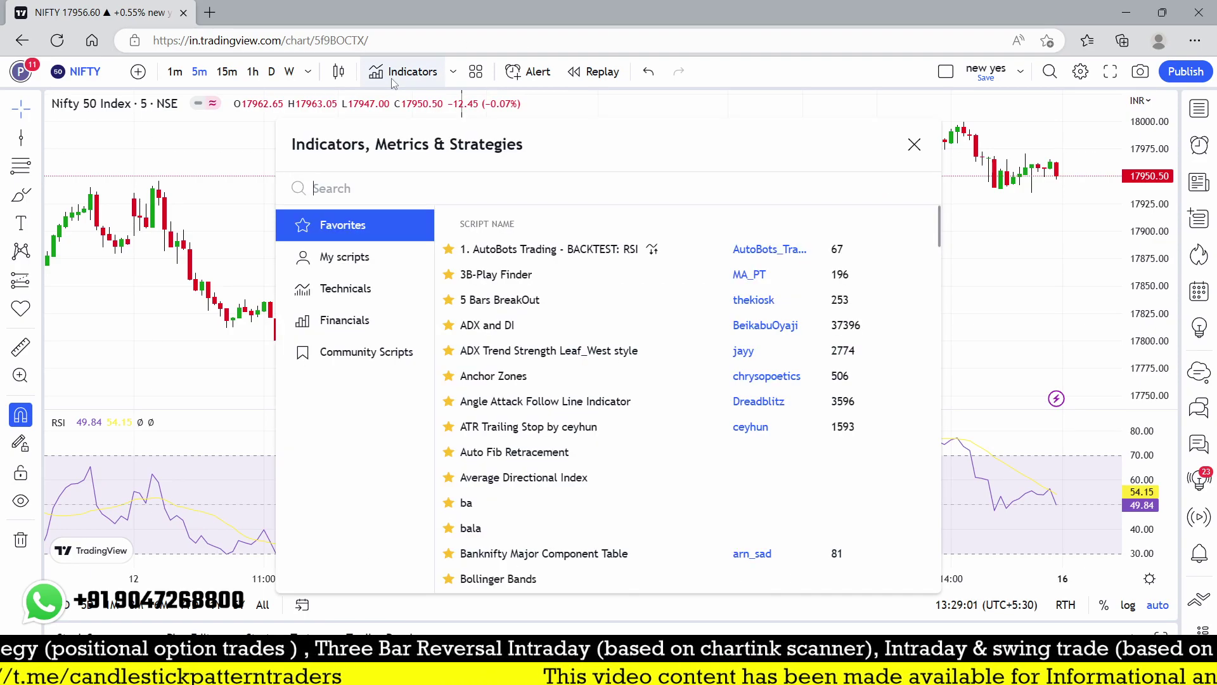
pyautogui.write('di')
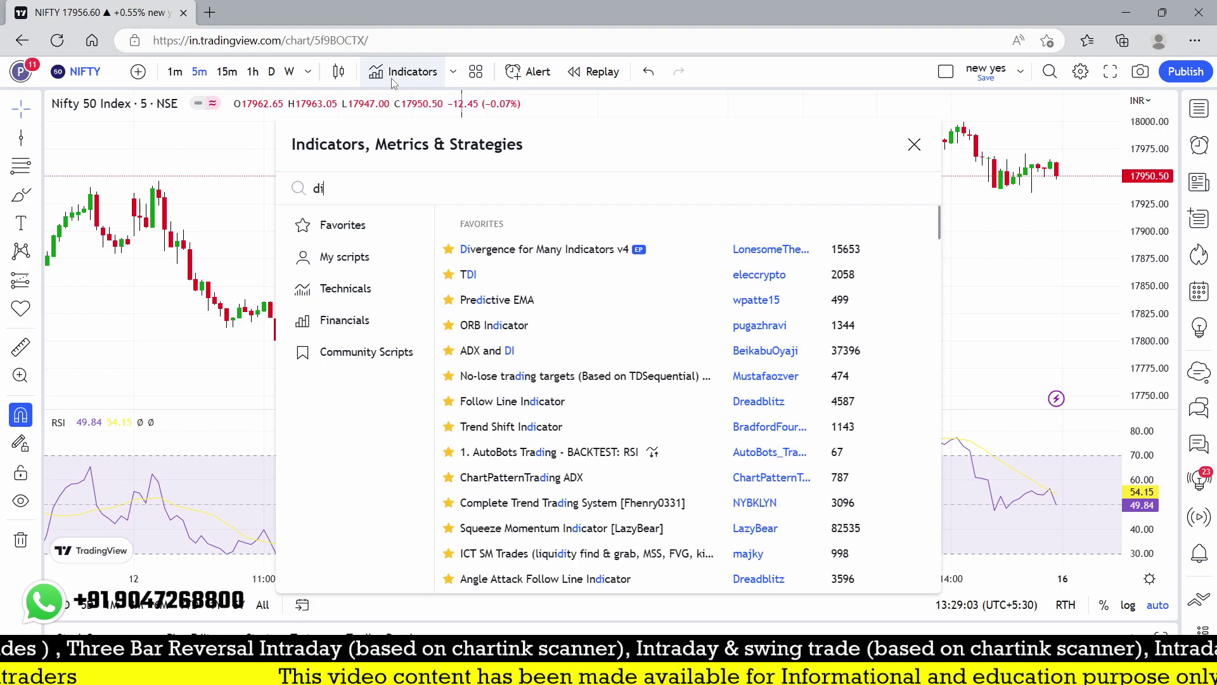
pyautogui.click(560, 261)
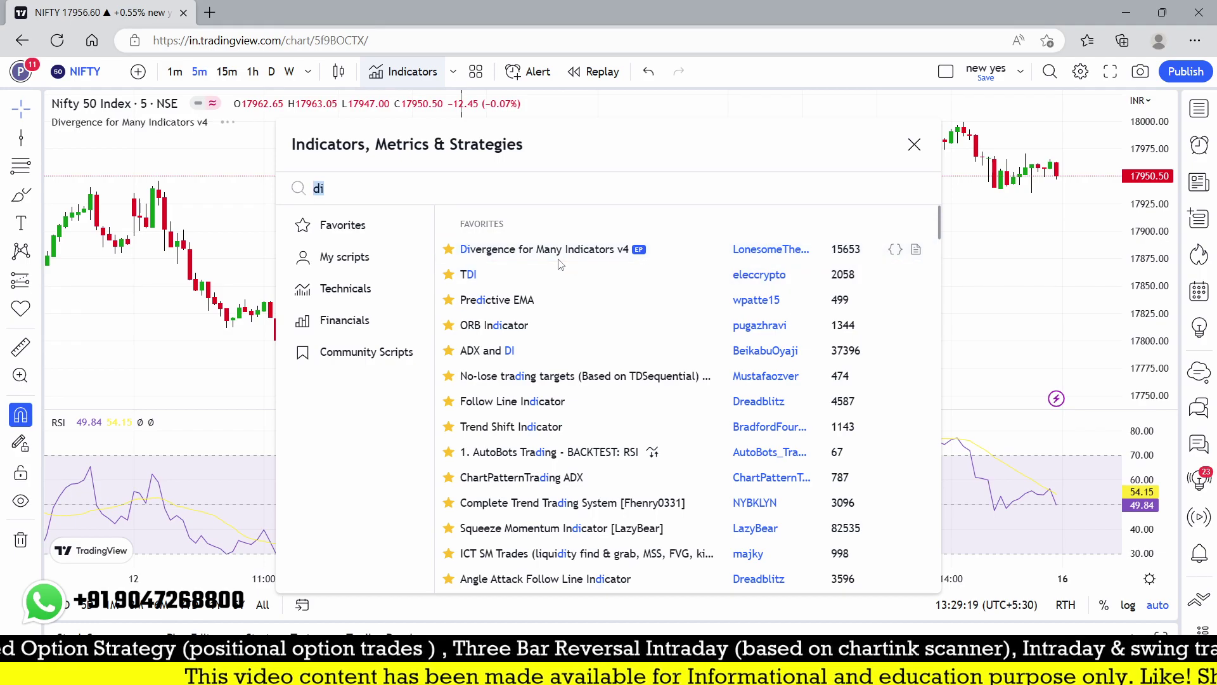
pyautogui.click(913, 146)
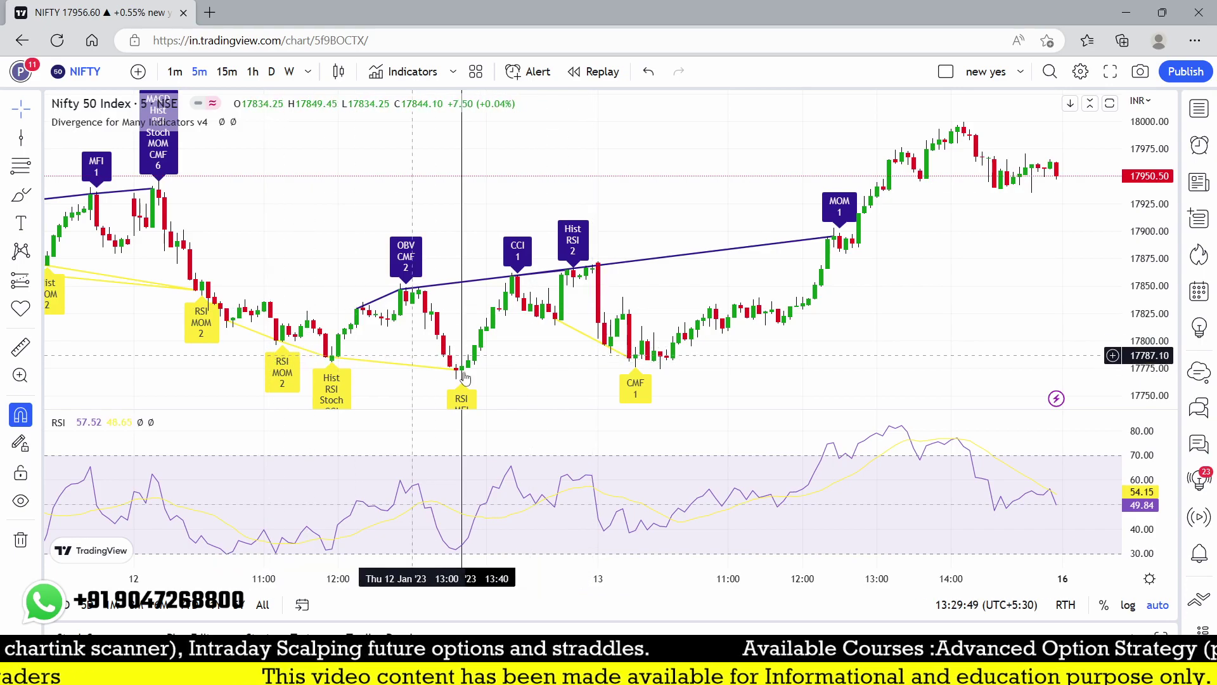
# Zoom the chart, compress the price scale and shift the view so all divergence labels fit
pyautogui.scroll(-2, 510, 317)
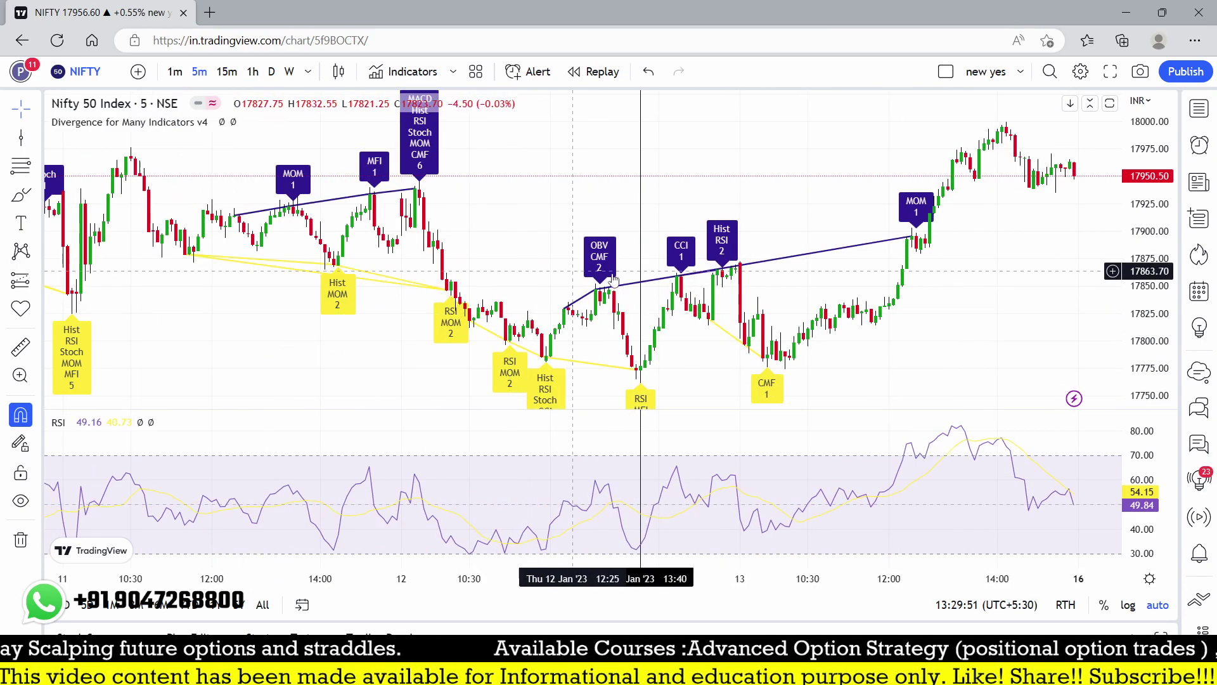
pyautogui.scroll(2, 641, 375)
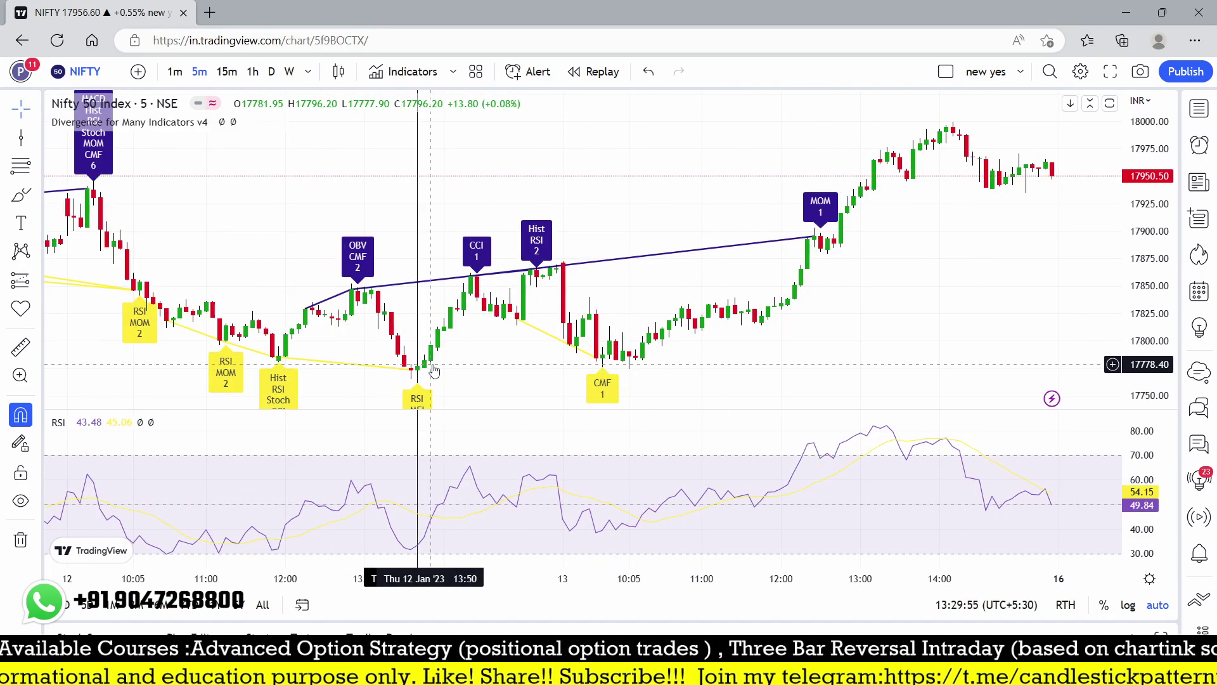
pyautogui.scroll(-2, 552, 286)
pyautogui.scroll(1, 553, 287)
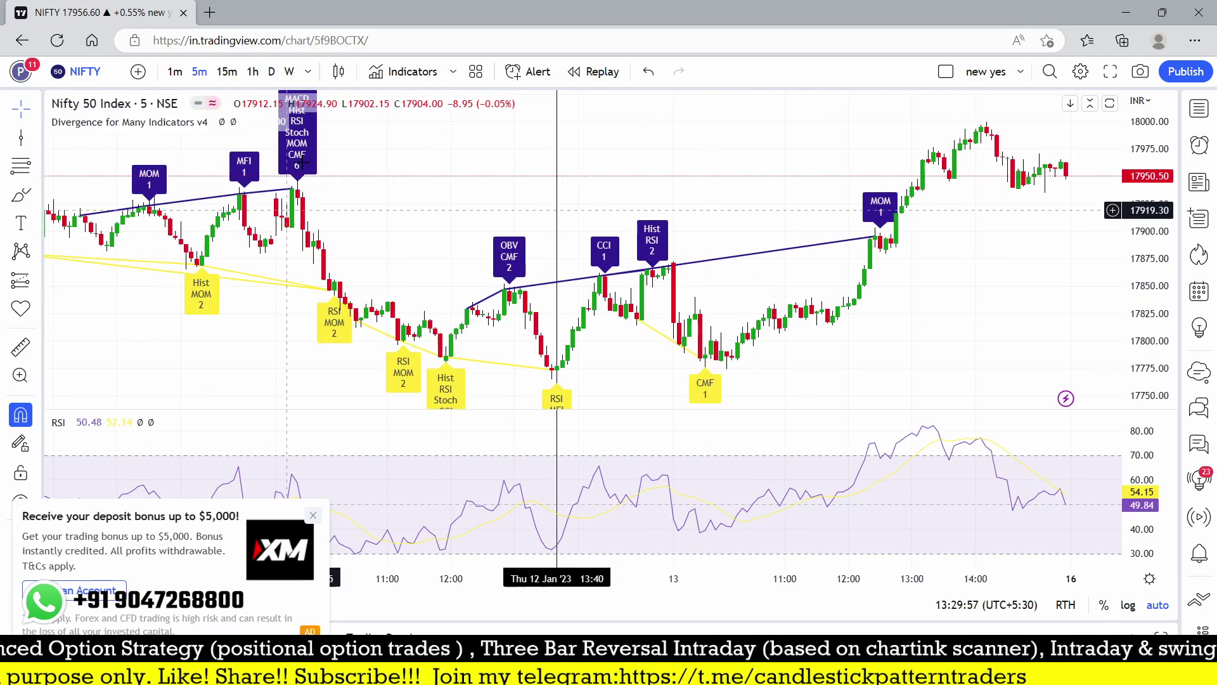
pyautogui.moveTo(1141, 163); pyautogui.dragTo(1144, 230)
pyautogui.moveTo(297, 129); pyautogui.dragTo(323, 163)
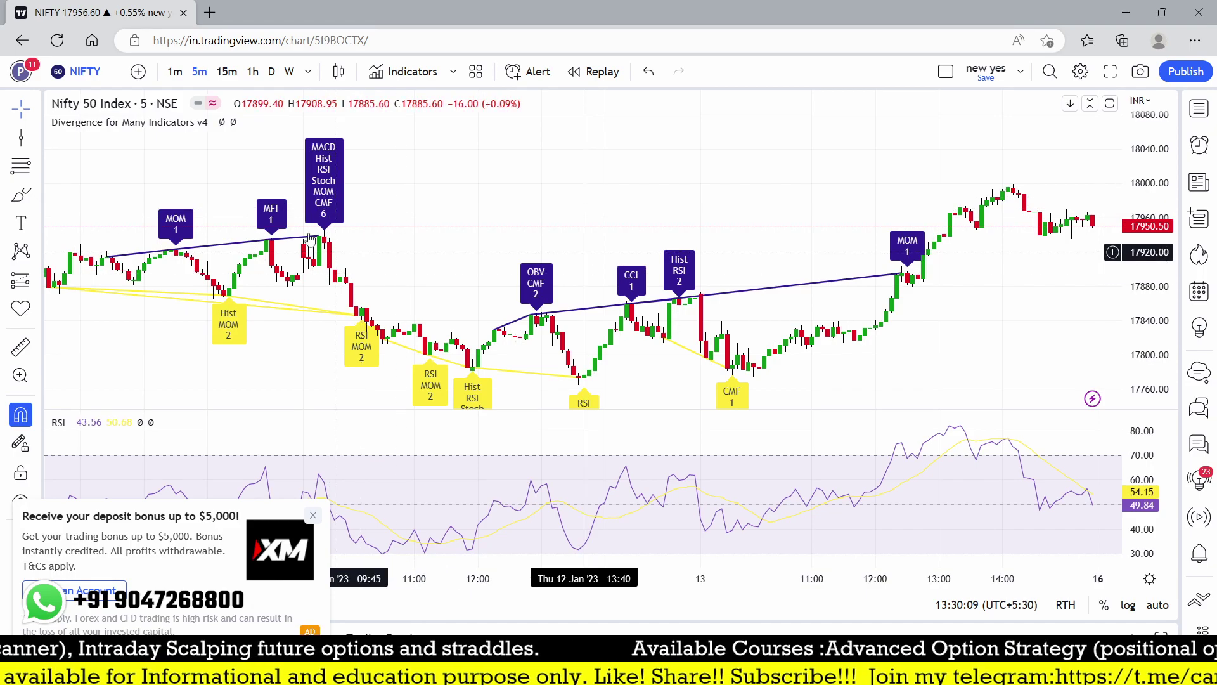
# Dismiss the XM deposit-bonus ad and draw a red line across the falling RSI highs
pyautogui.scroll(2, 295, 248)
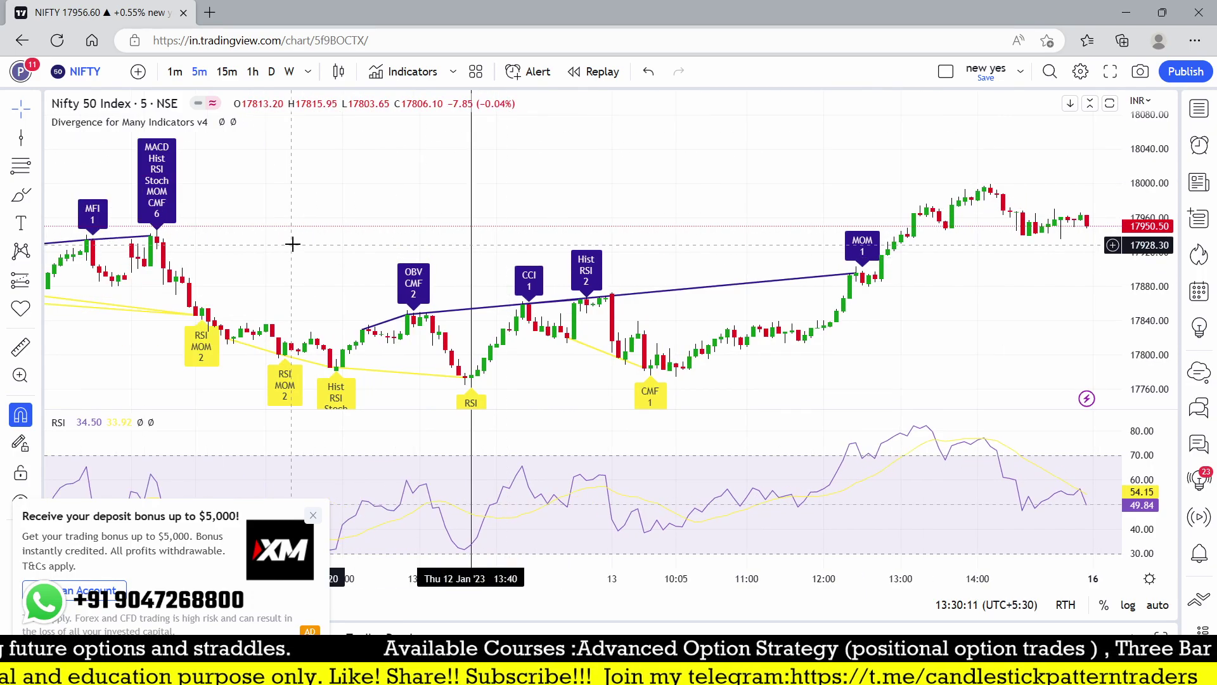
pyautogui.hscroll(-5, 291, 245)
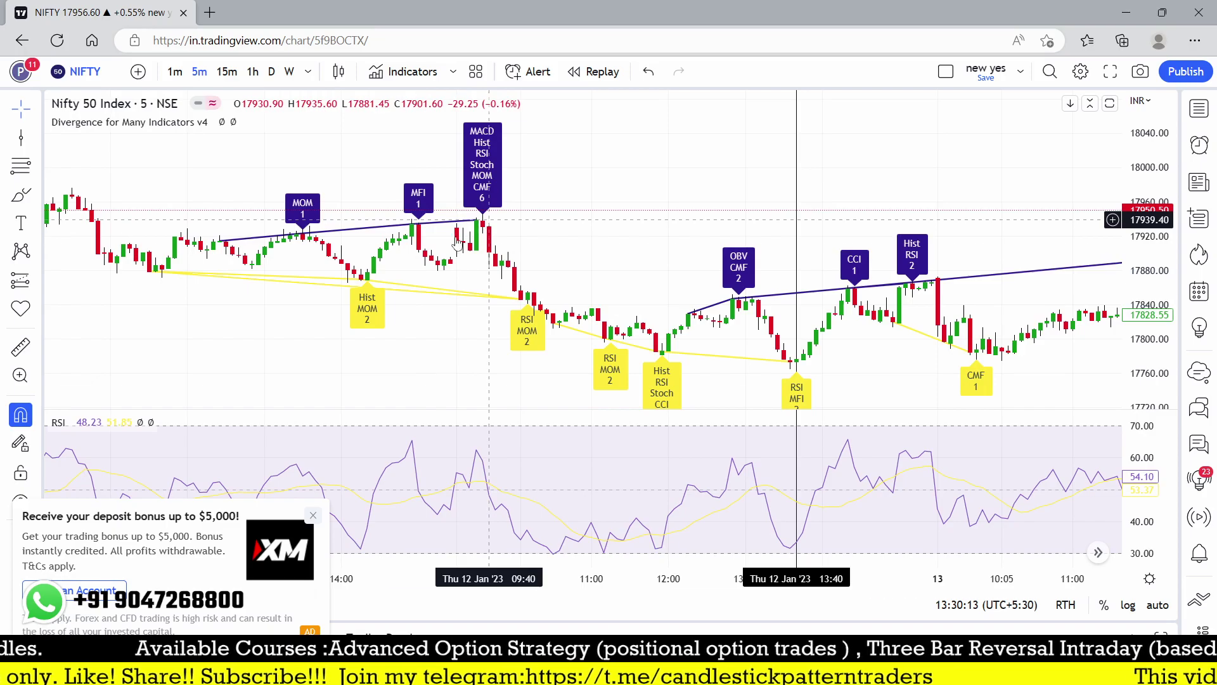
pyautogui.click(311, 516)
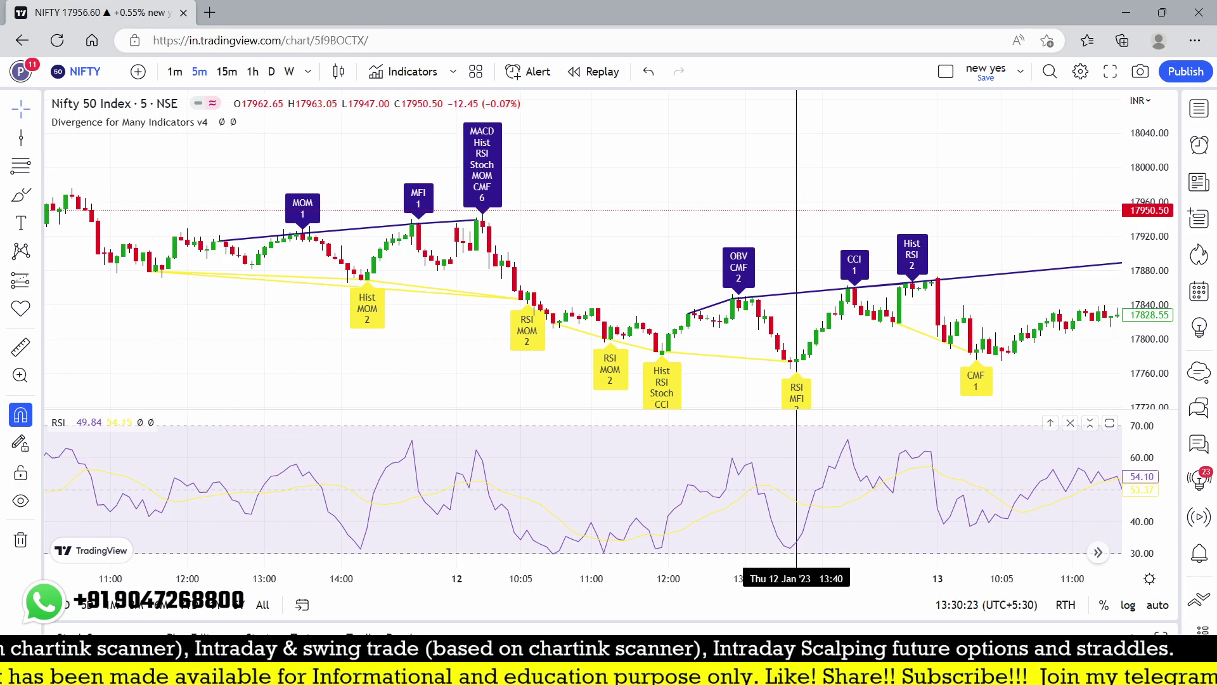
pyautogui.moveTo(410, 441); pyautogui.dragTo(544, 458)
pyautogui.moveTo(402, 228); pyautogui.dragTo(529, 211)
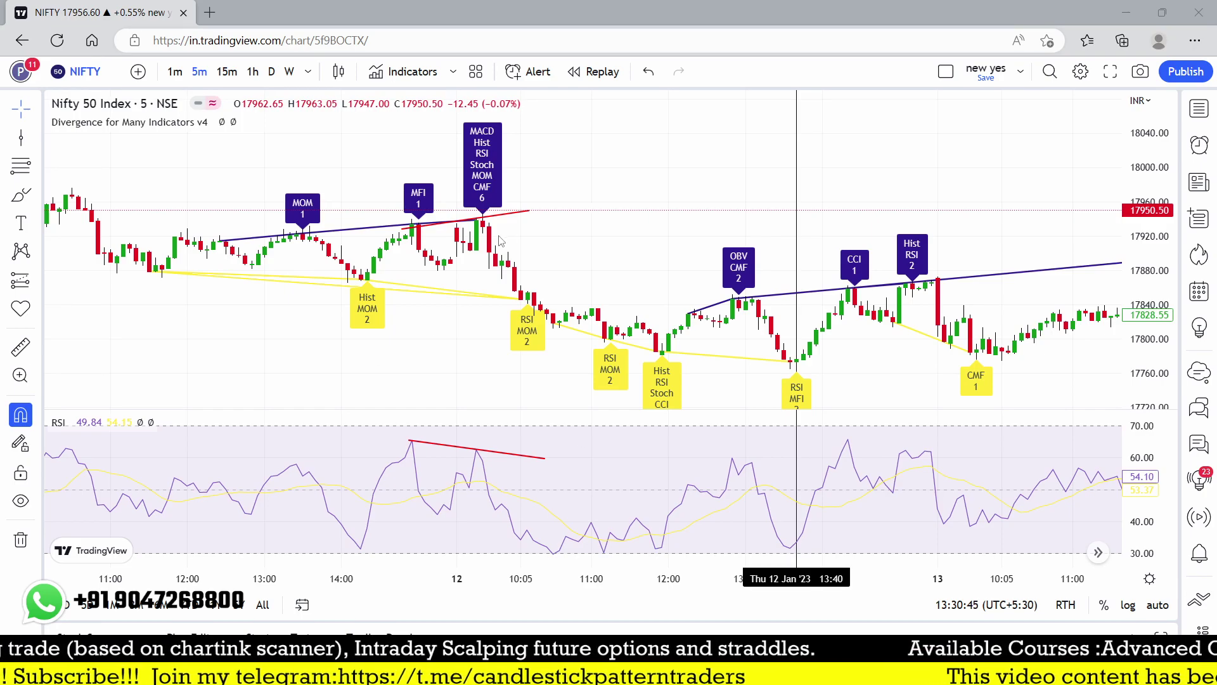
pyautogui.click(476, 205)
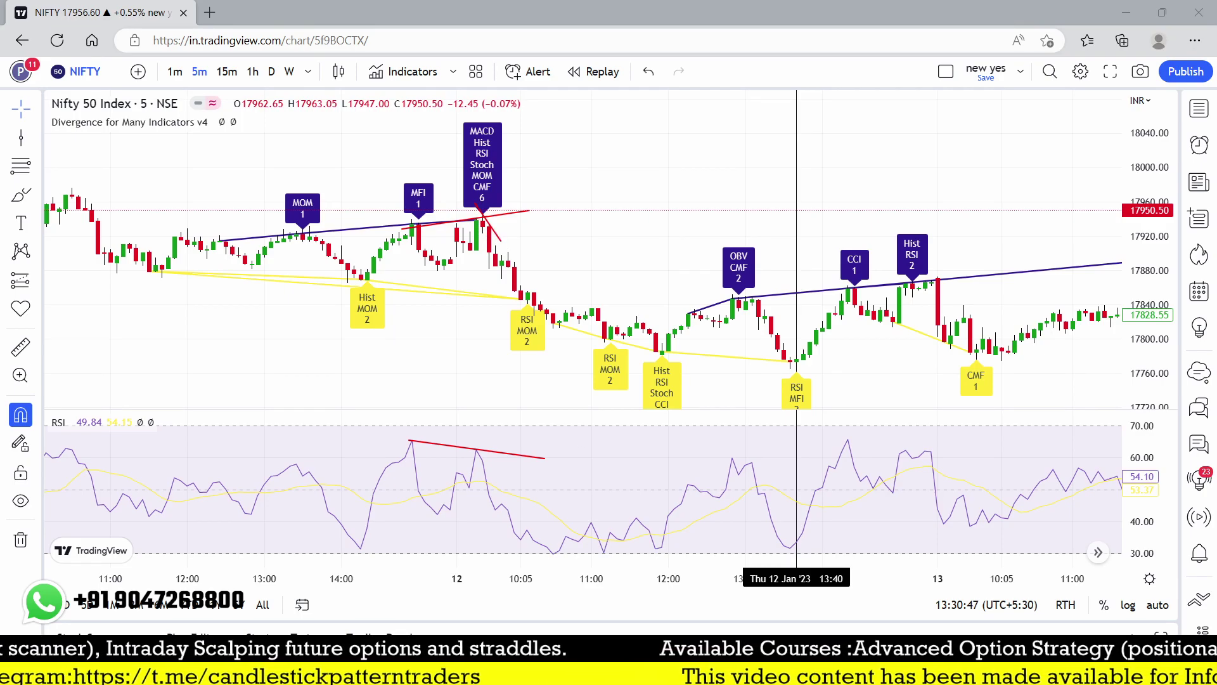
pyautogui.hotkey('ctrl', 'alt', 'h')
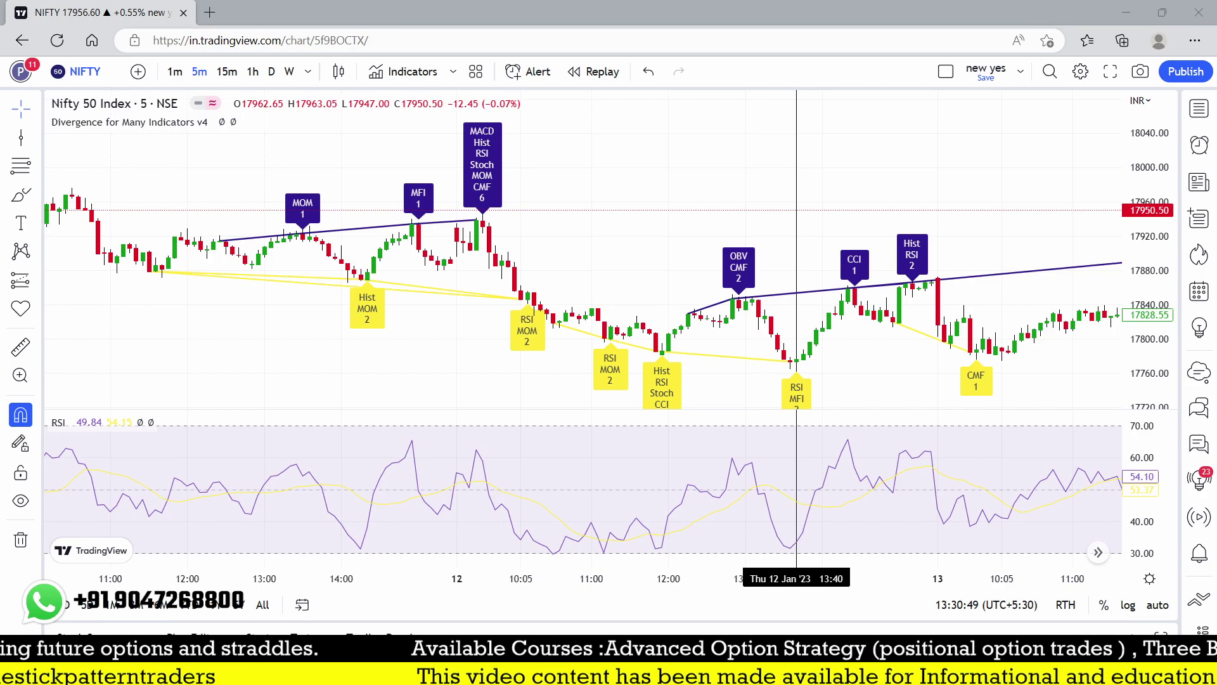
pyautogui.click(479, 210)
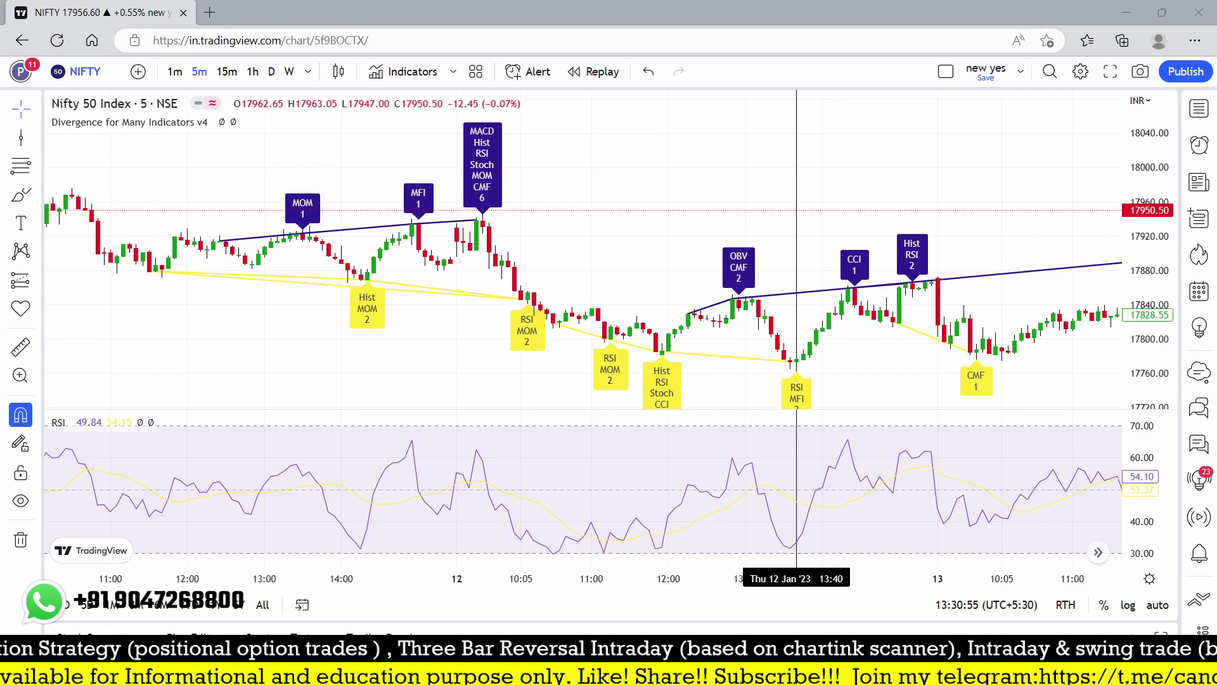
pyautogui.click(470, 210)
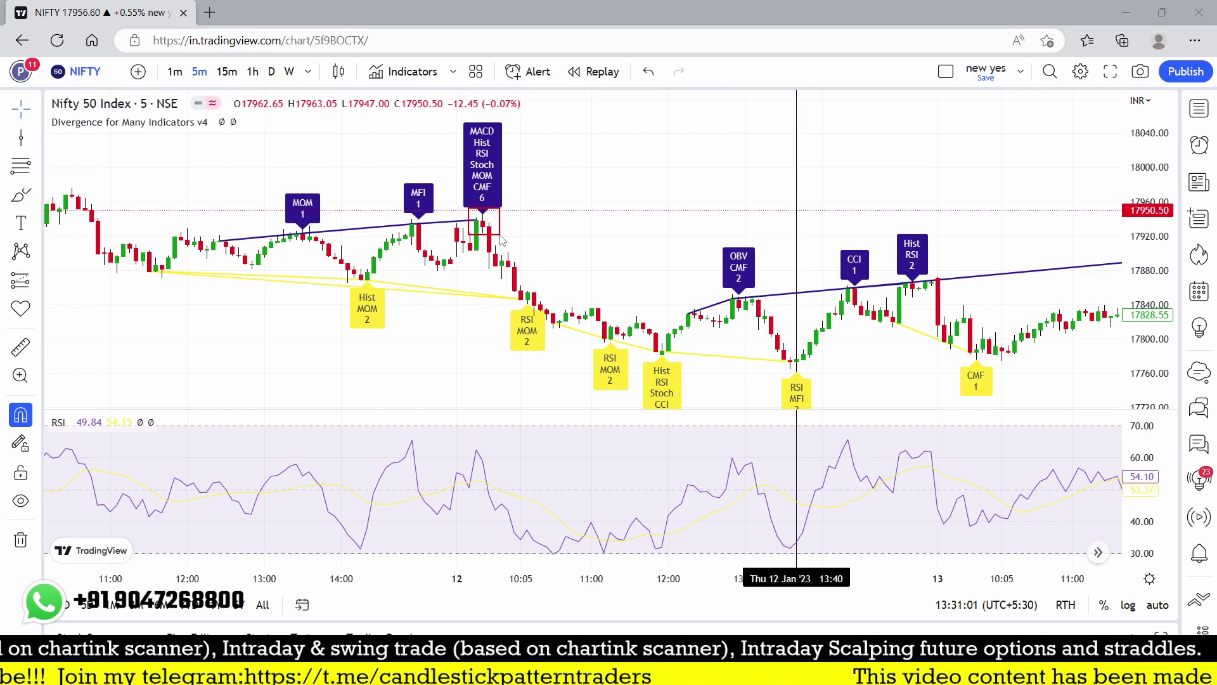
pyautogui.press('Delete')
pyautogui.scroll(3, 505, 336)
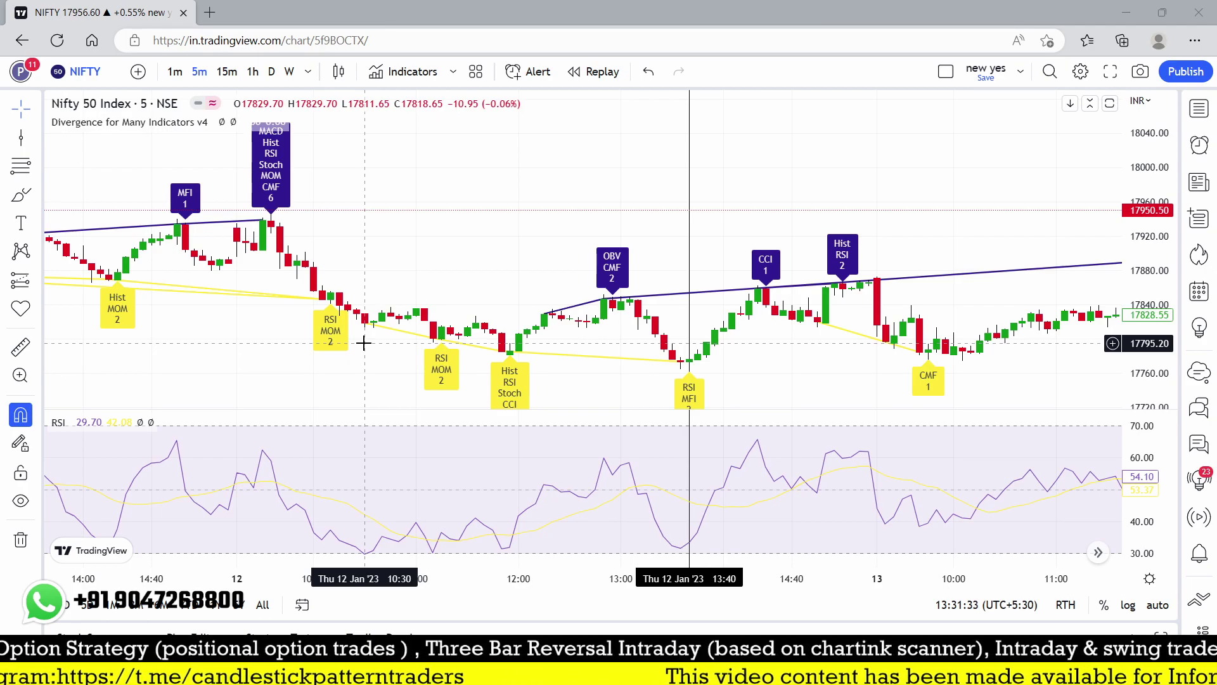
pyautogui.scroll(-1, 609, 279)
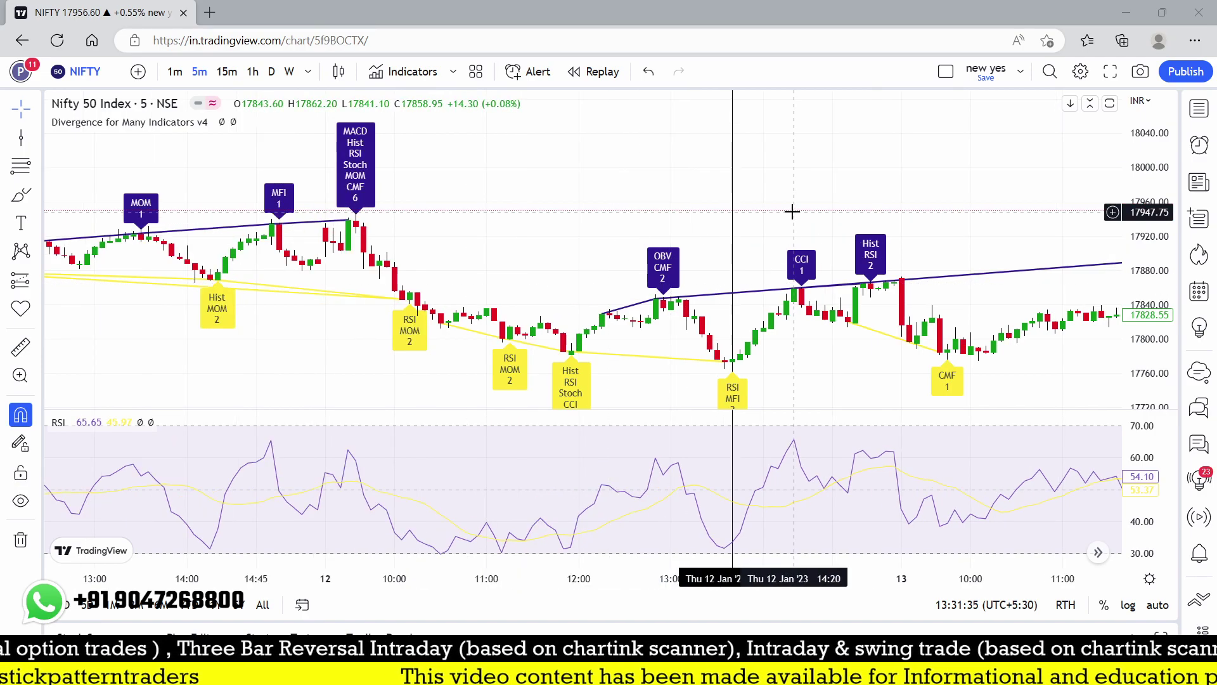
pyautogui.scroll(-1, 990, 308)
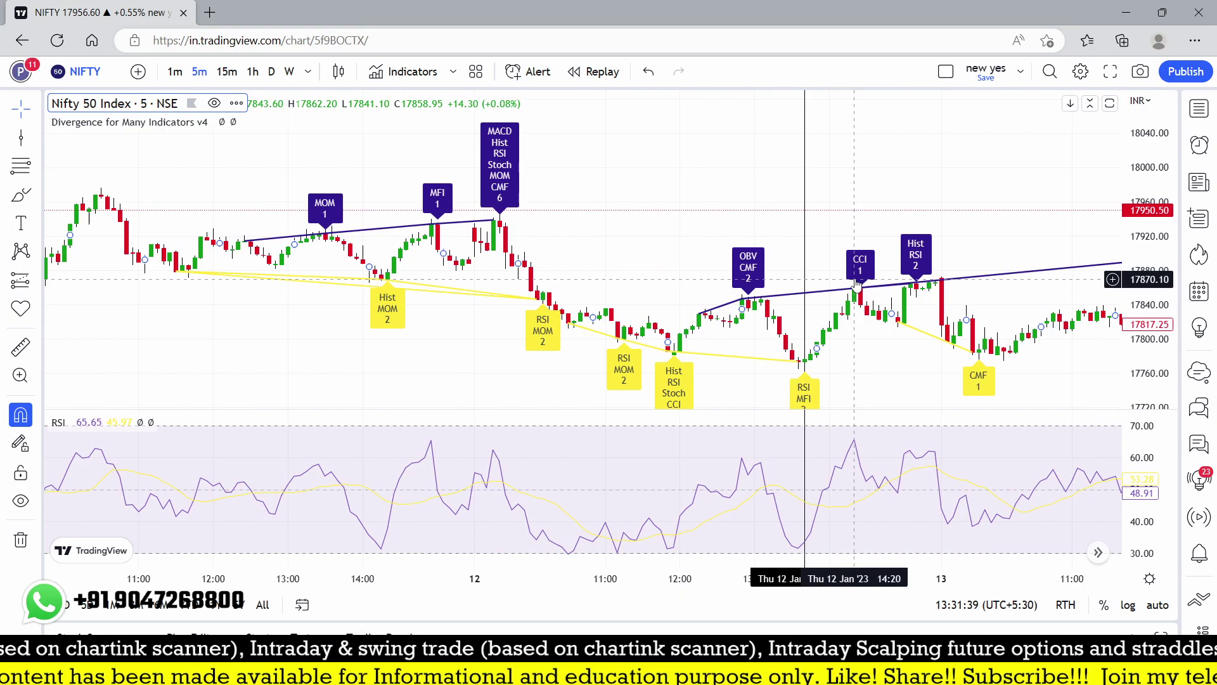
pyautogui.scroll(1, 901, 228)
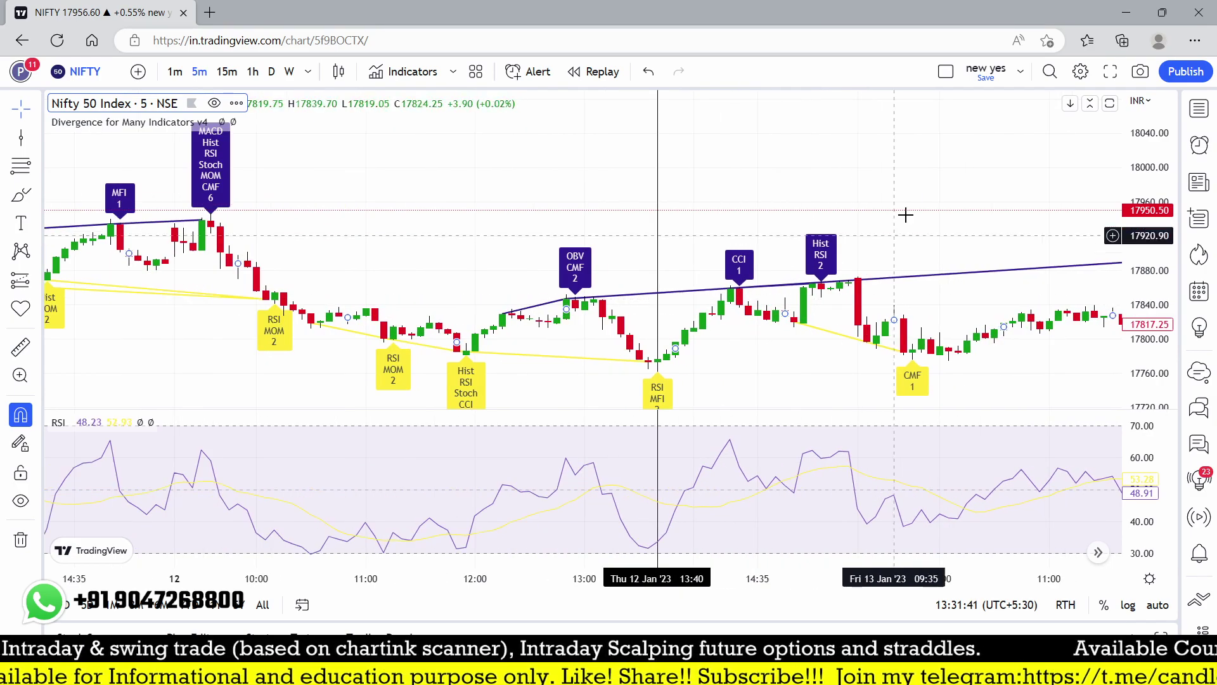
# Add a Commodity Channel Index pane through a 'cci' indicator search
pyautogui.click(389, 75)
pyautogui.write('cci')
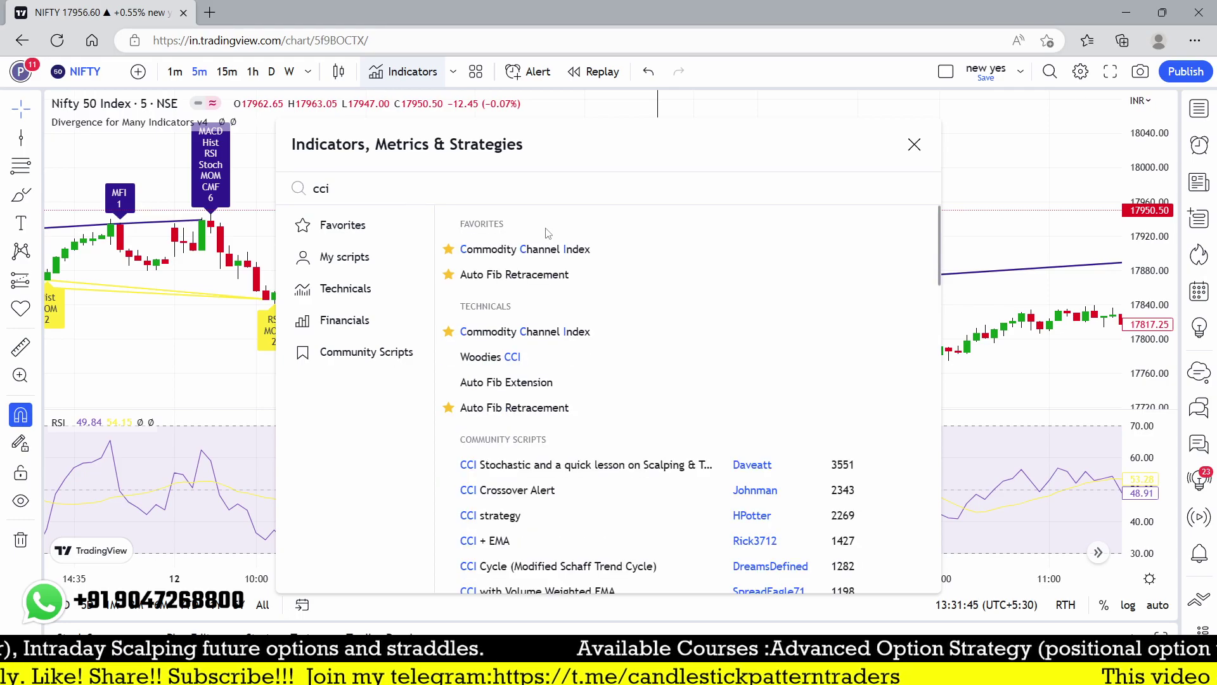
pyautogui.click(536, 249)
pyautogui.press('Escape')
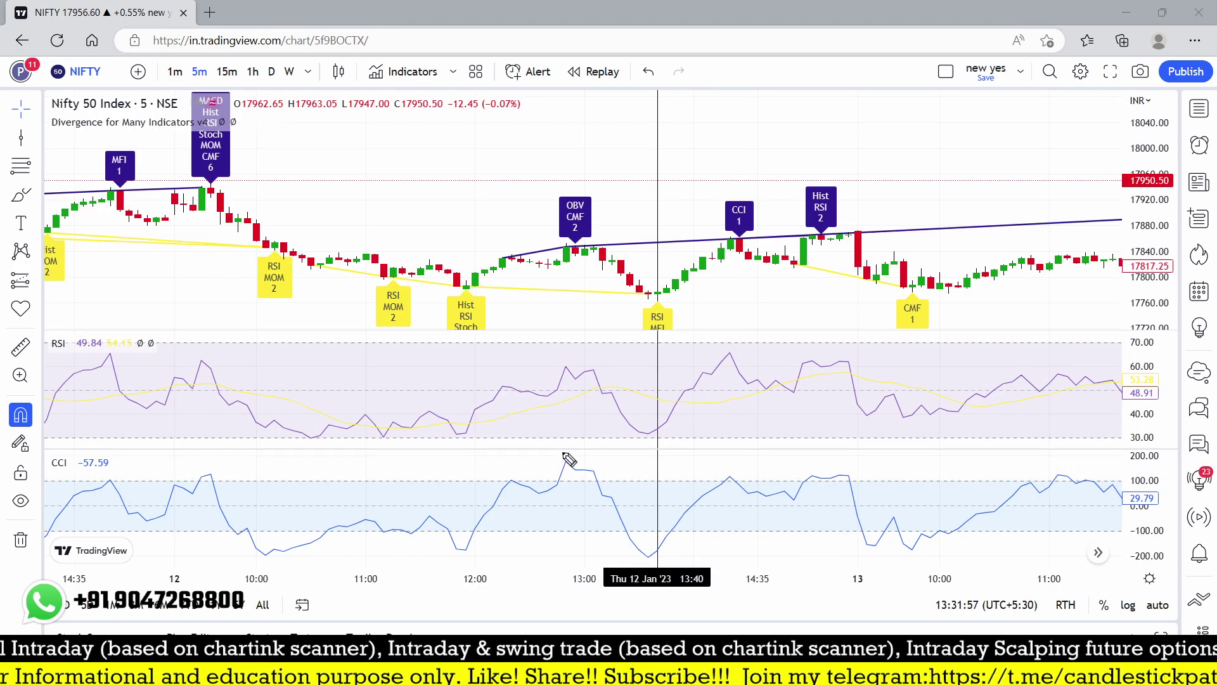
# Draw red lines over the falling CCI peaks and rising price highs, redrawing both, then zoom out
pyautogui.moveTo(567, 462); pyautogui.dragTo(809, 487)
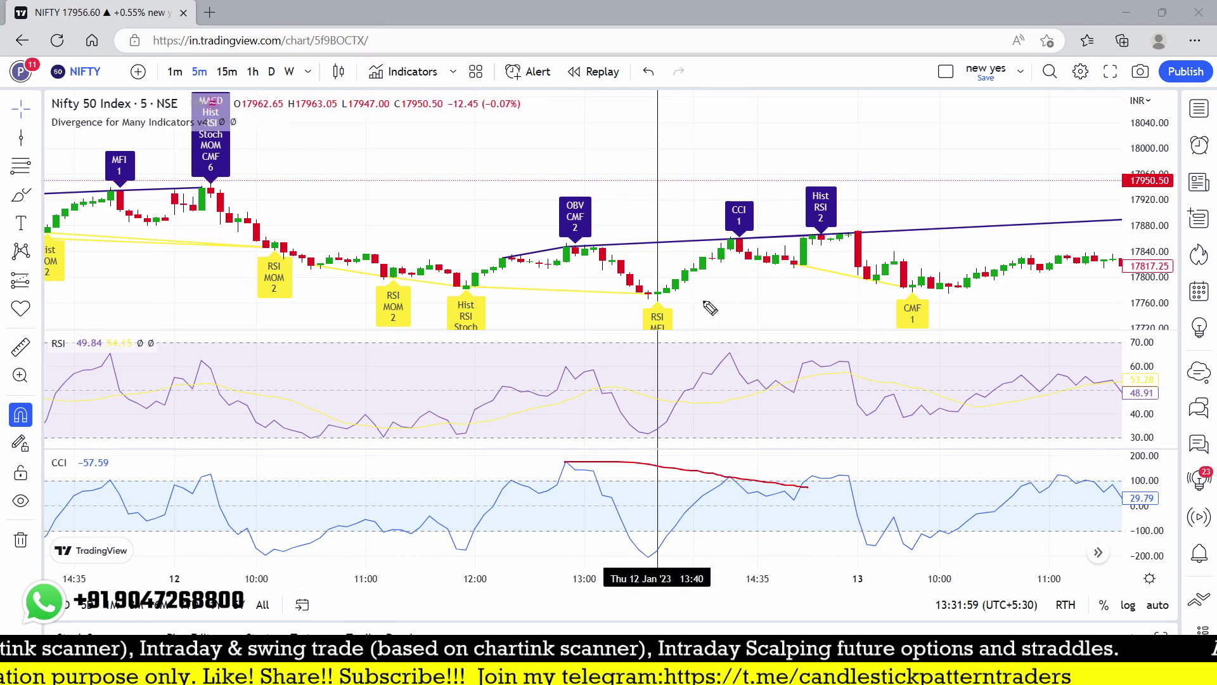
pyautogui.moveTo(571, 247); pyautogui.dragTo(774, 228)
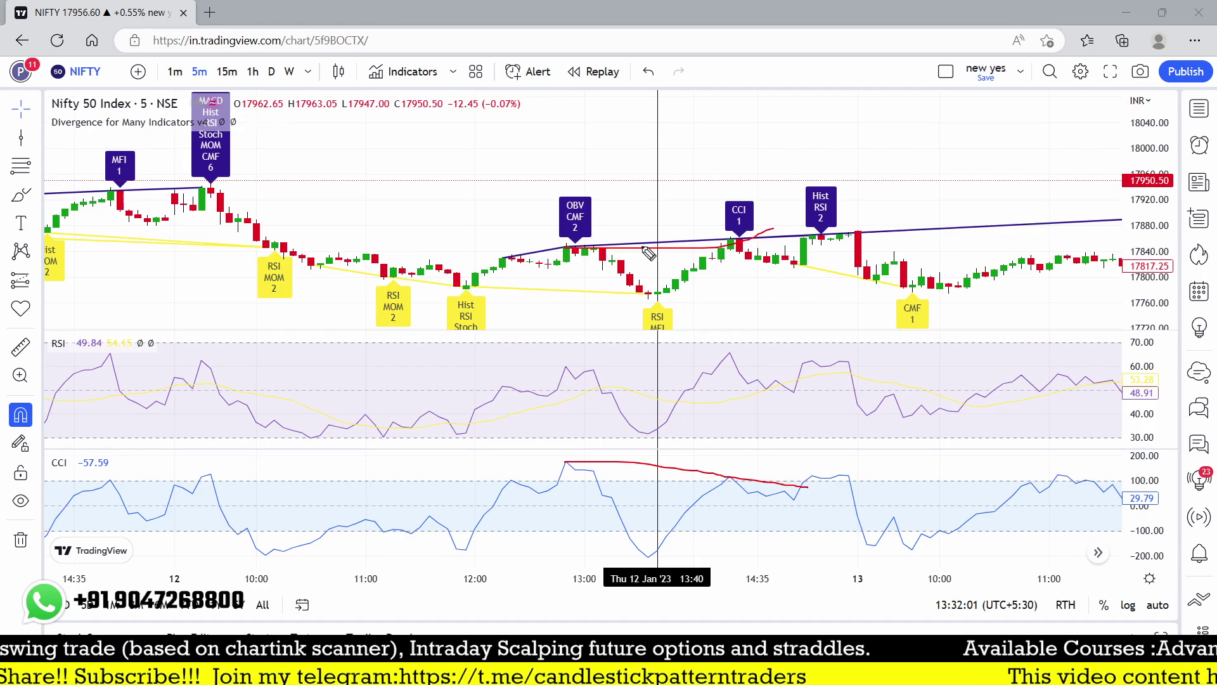
pyautogui.hotkey('ctrl', 'z')
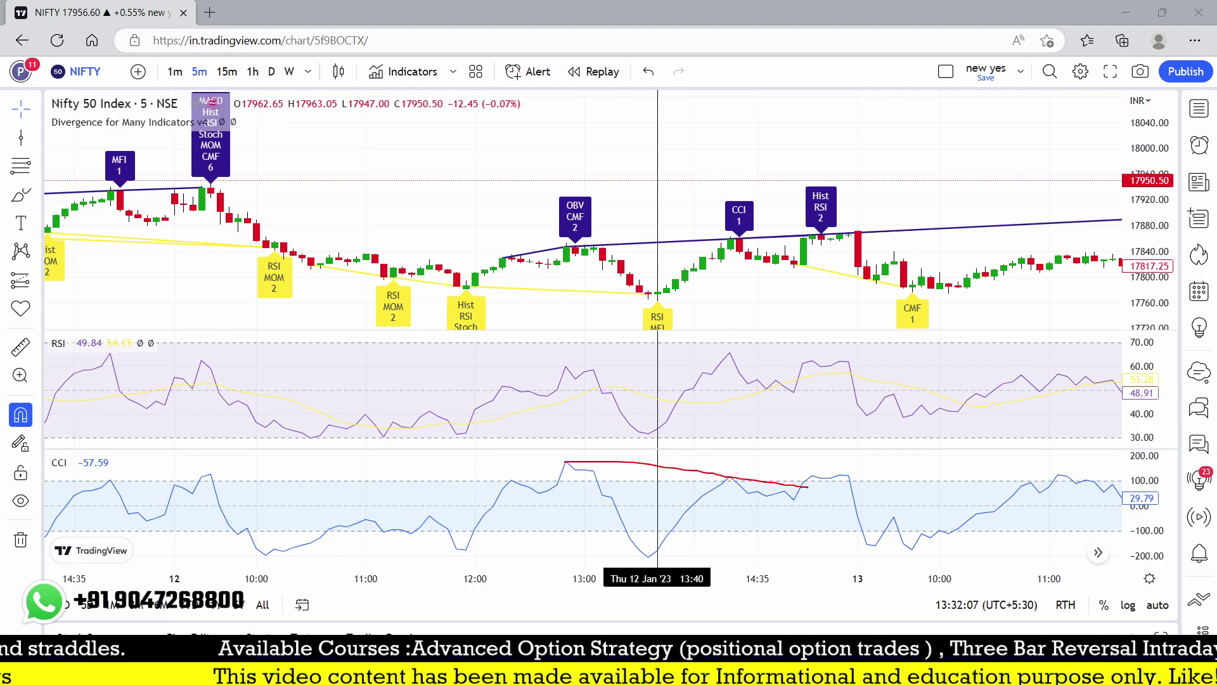
pyautogui.moveTo(567, 247); pyautogui.dragTo(857, 232)
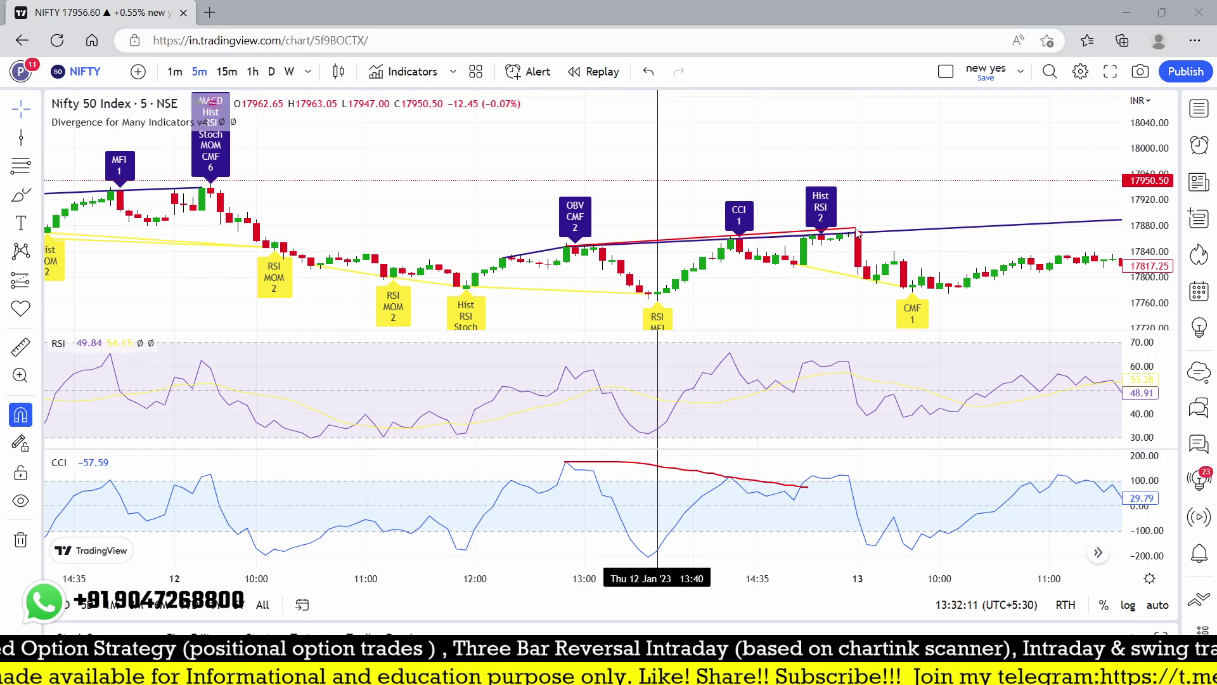
pyautogui.moveTo(561, 461); pyautogui.dragTo(863, 490)
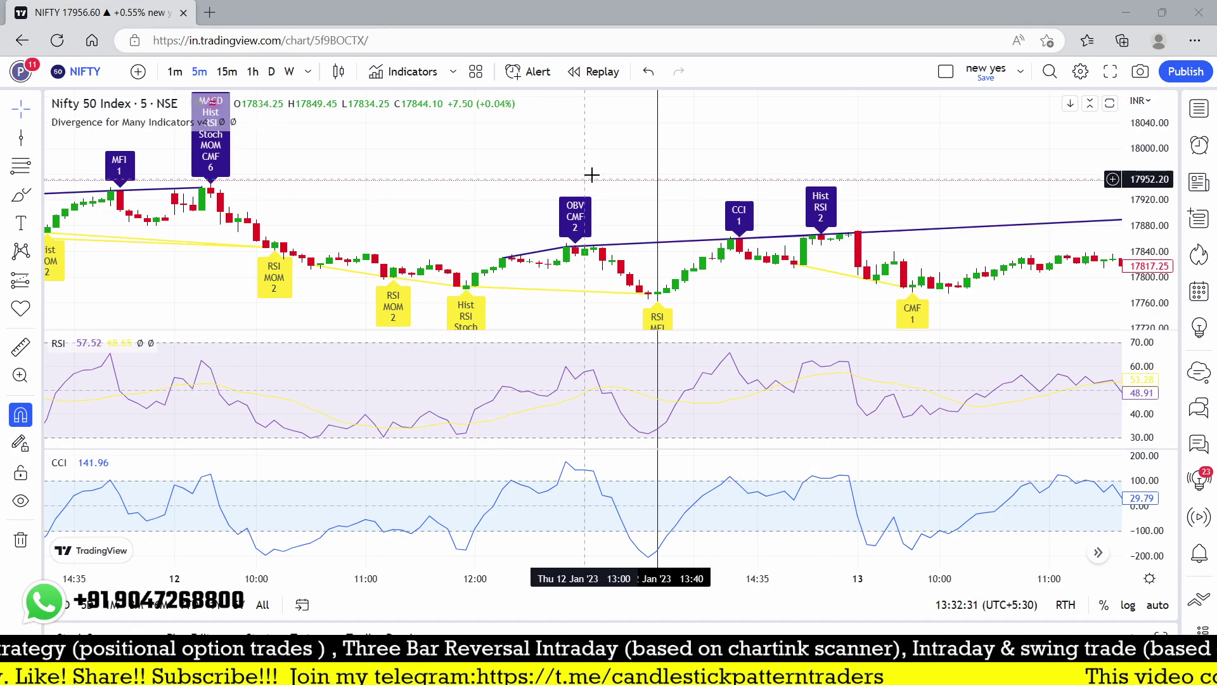
pyautogui.hotkey('ctrl', 'Down')
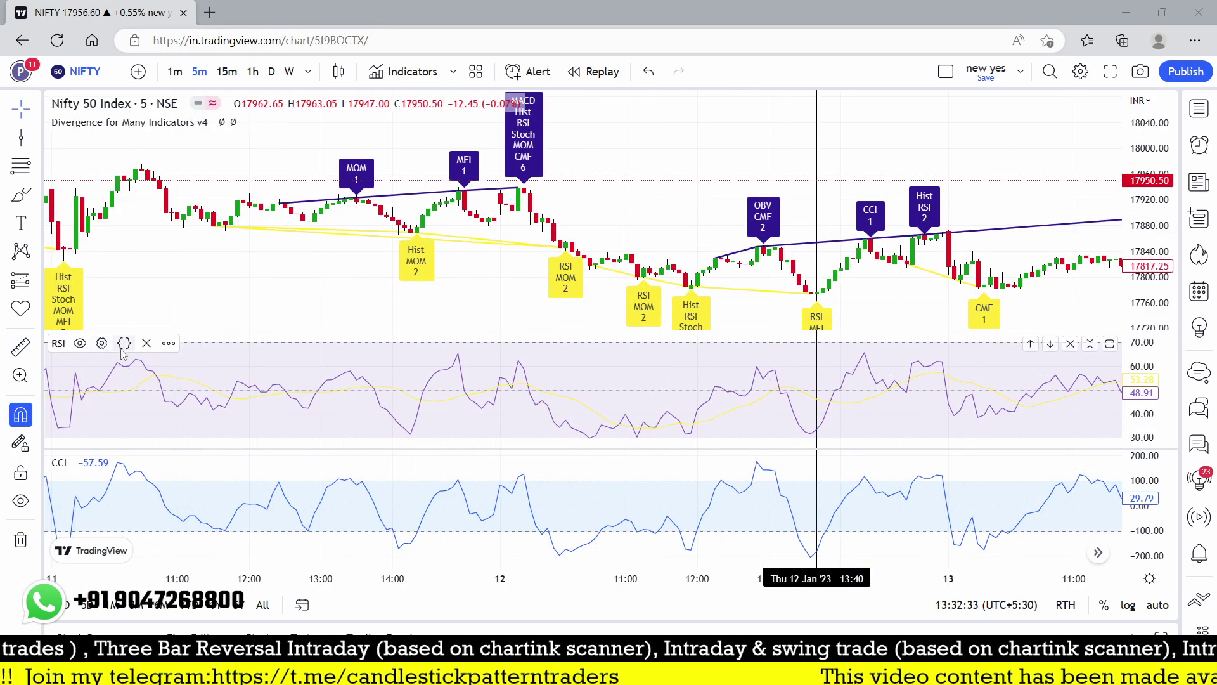
# Remove the RSI pane and pan back to the 10–11 Jan candles to review their divergence labels
pyautogui.click(157, 343)
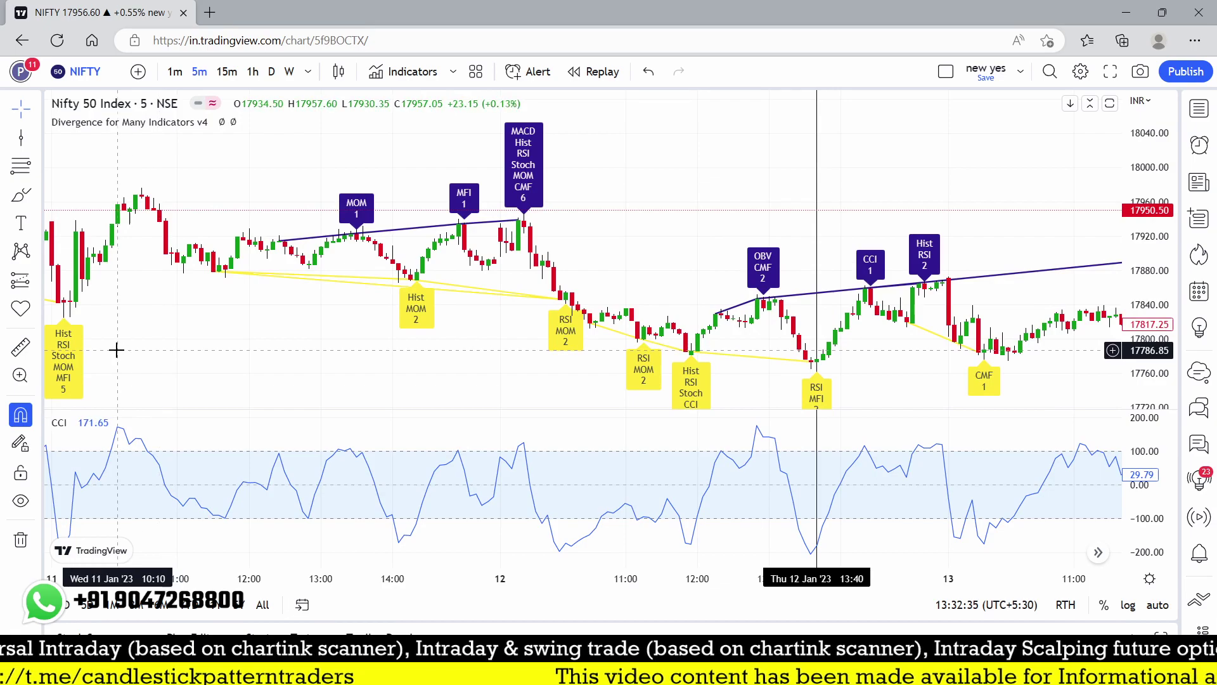
pyautogui.hscroll(-5, 228, 349)
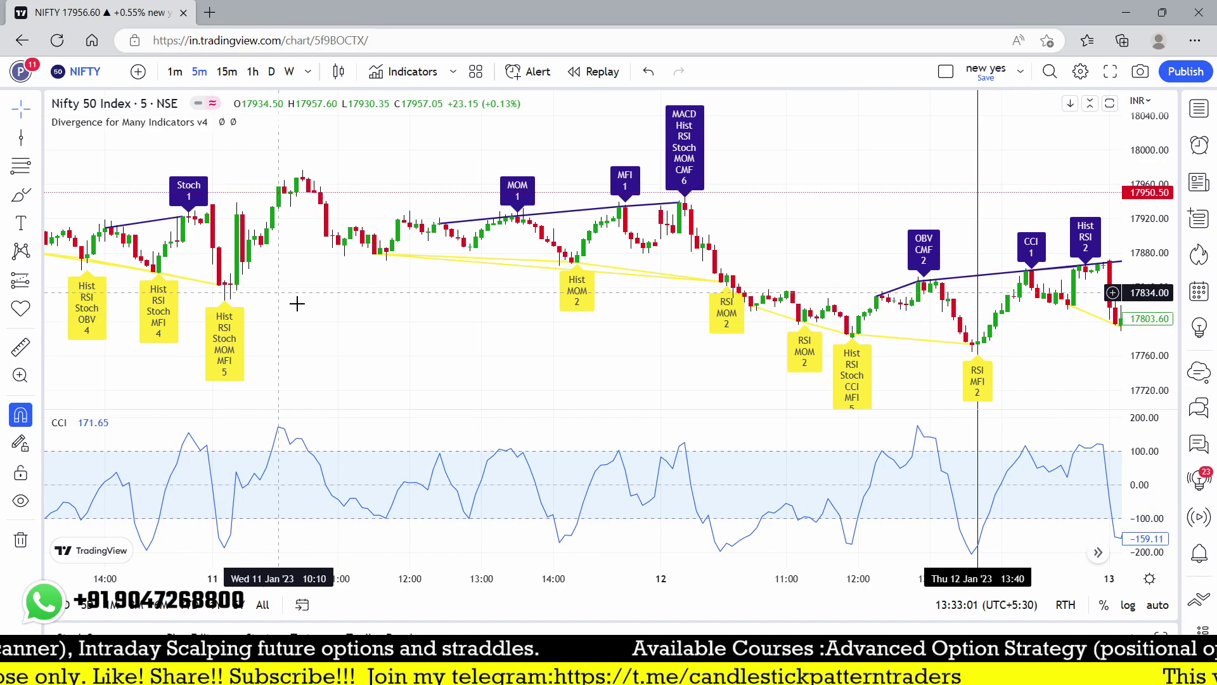
pyautogui.scroll(3, 272, 364)
pyautogui.moveTo(272, 364); pyautogui.dragTo(739, 351)
pyautogui.scroll(2, 634, 377)
pyautogui.moveTo(634, 377); pyautogui.dragTo(902, 313)
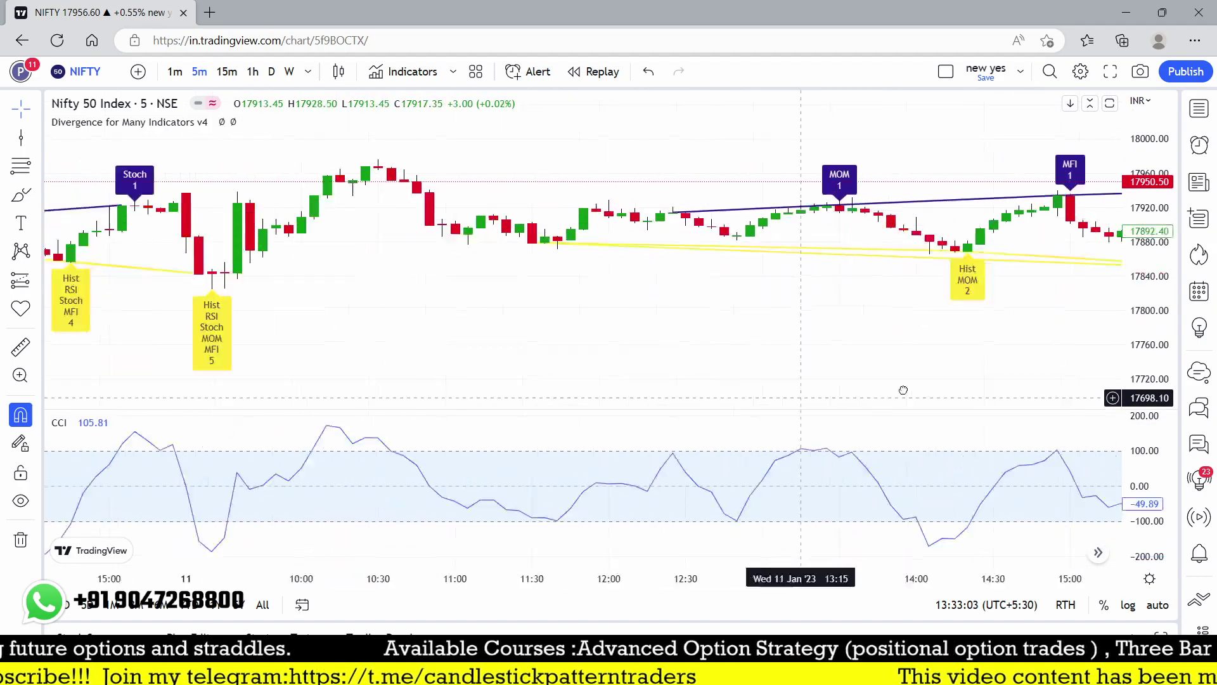
pyautogui.moveTo(584, 389); pyautogui.dragTo(922, 416)
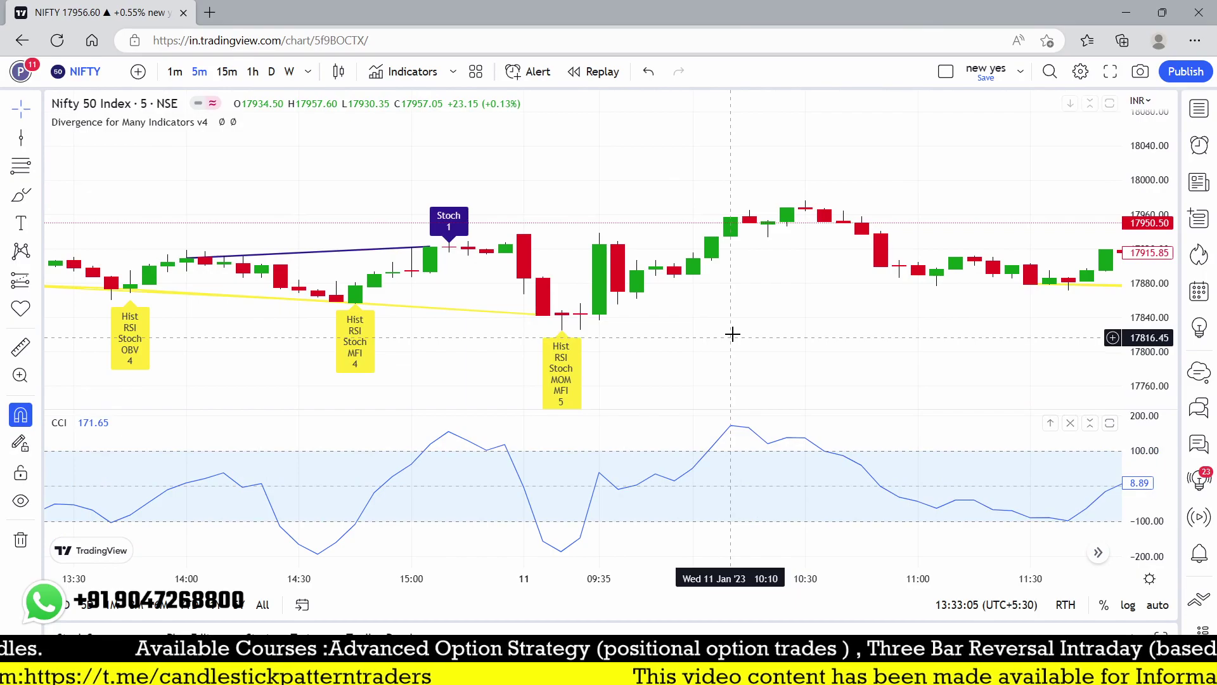
pyautogui.scroll(-2, 704, 355)
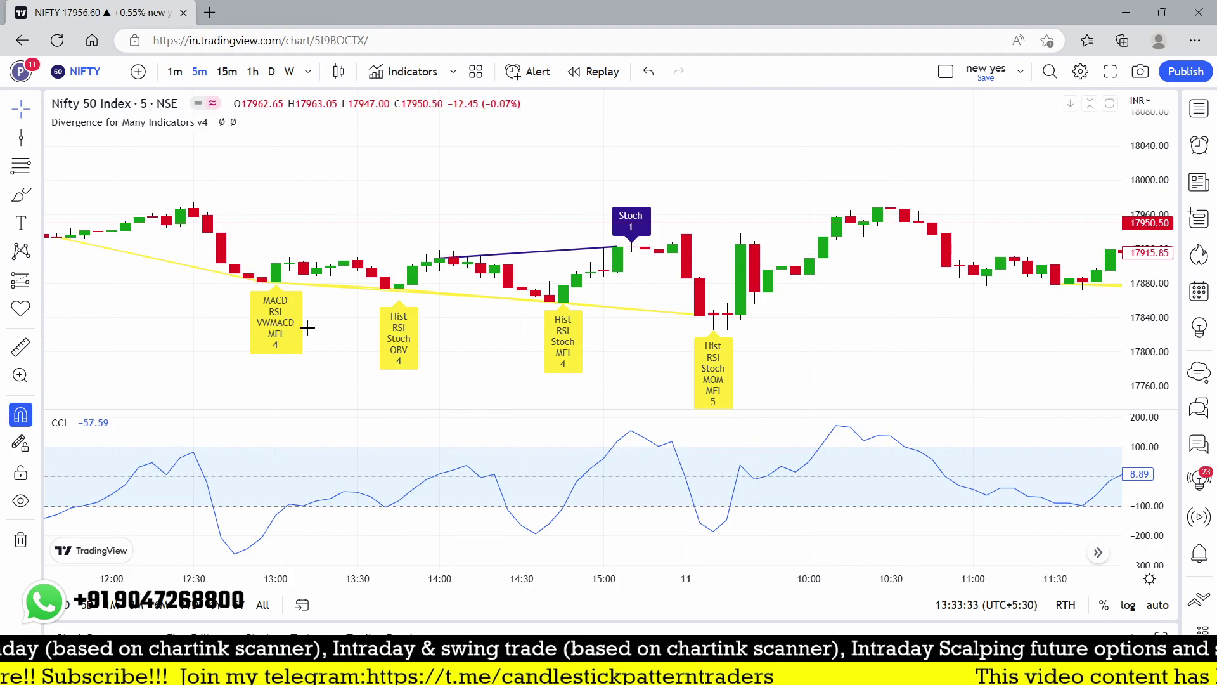
# Switch to the daily timeframe and browse the 2022 candles, fitting the price scale to them
pyautogui.write('1D')
pyautogui.press('Return')
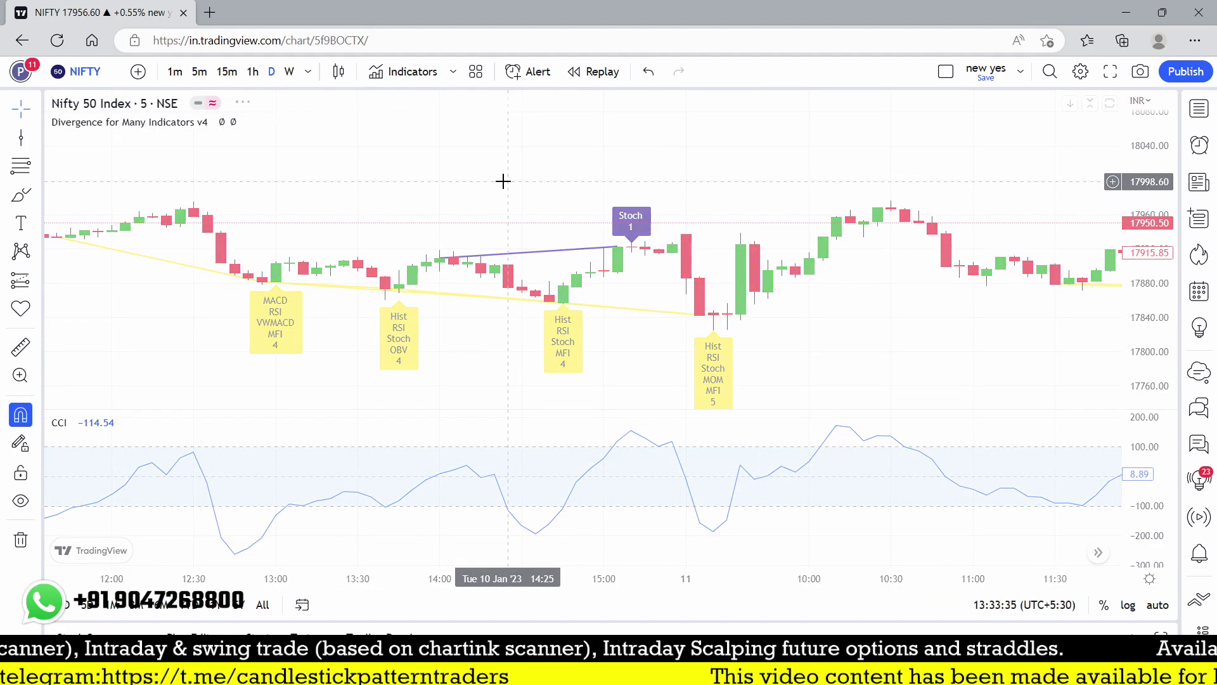
pyautogui.doubleClick(1175, 221)
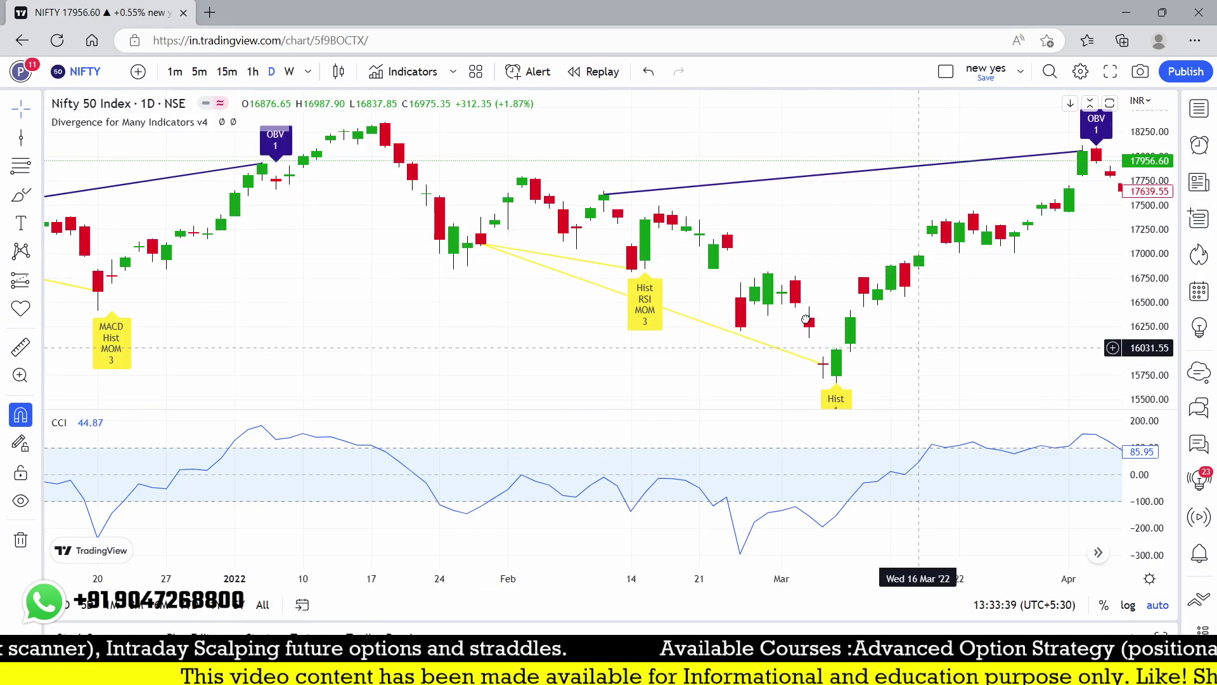
pyautogui.moveTo(923, 263); pyautogui.dragTo(679, 276)
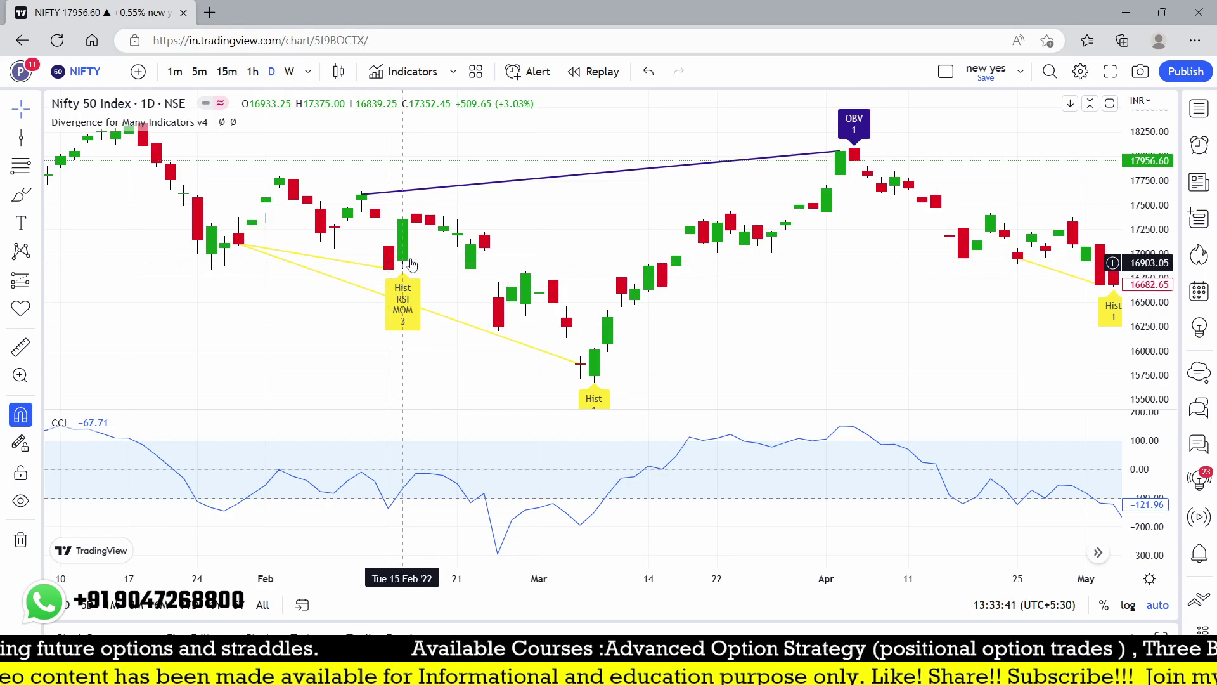
pyautogui.scroll(-3, 406, 267)
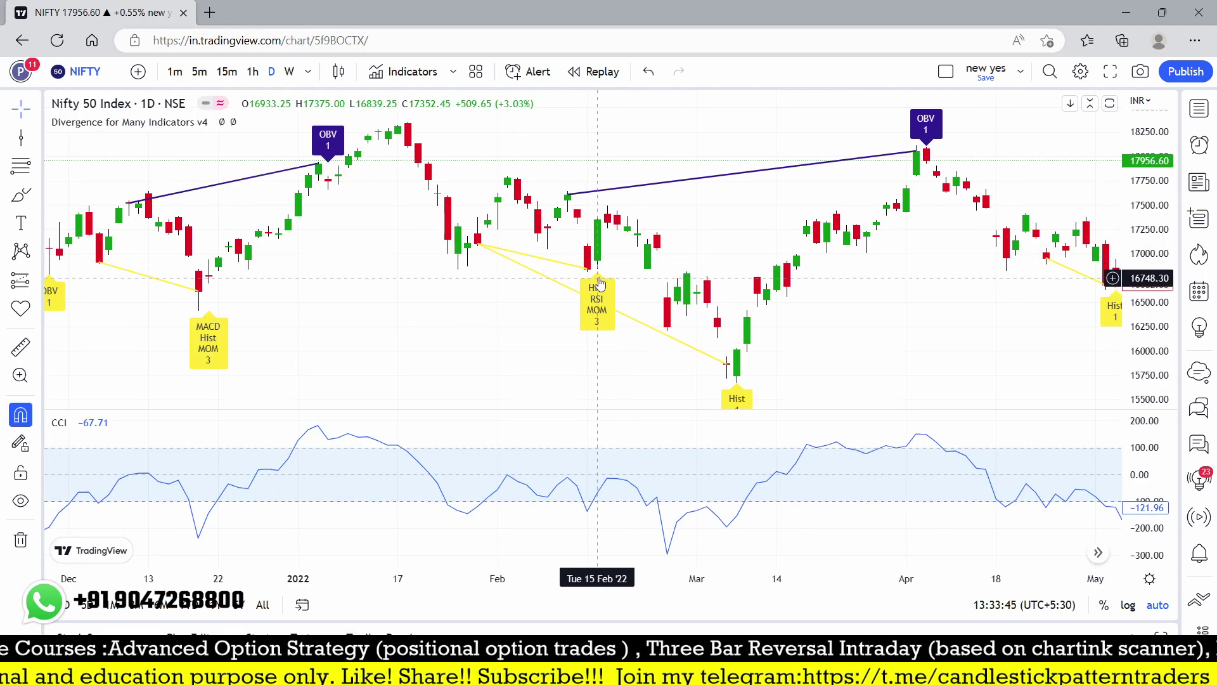
pyautogui.hscroll(5, 636, 309)
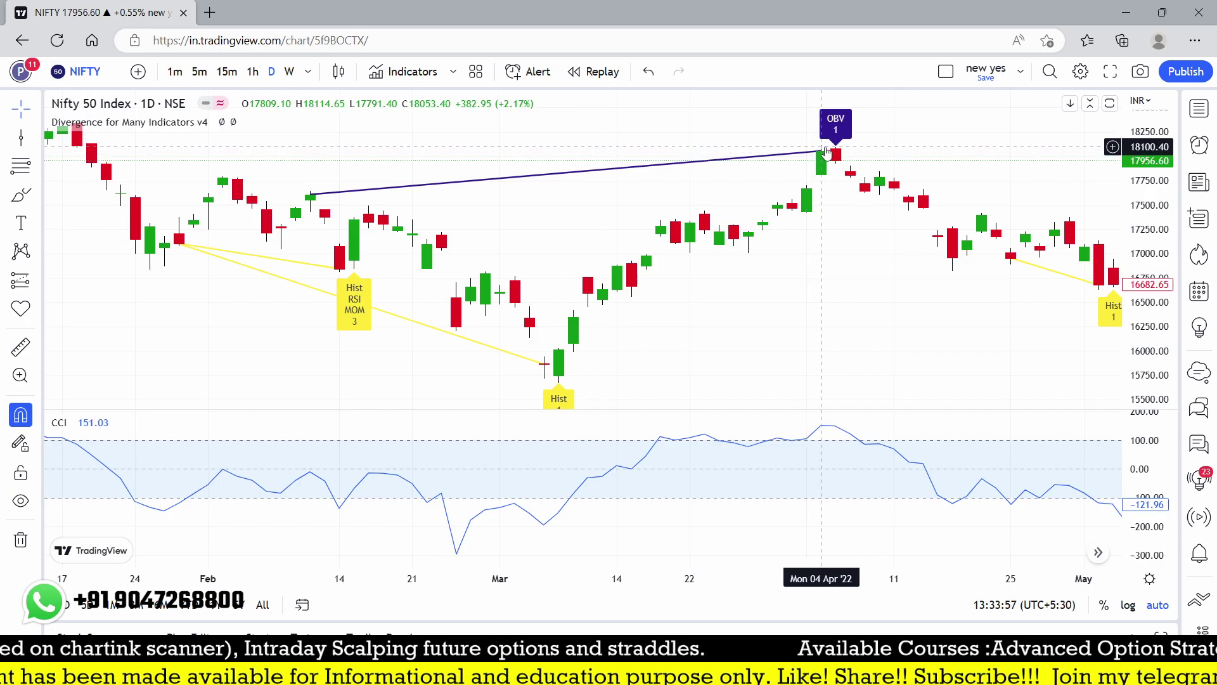
pyautogui.moveTo(644, 317); pyautogui.dragTo(405, 334)
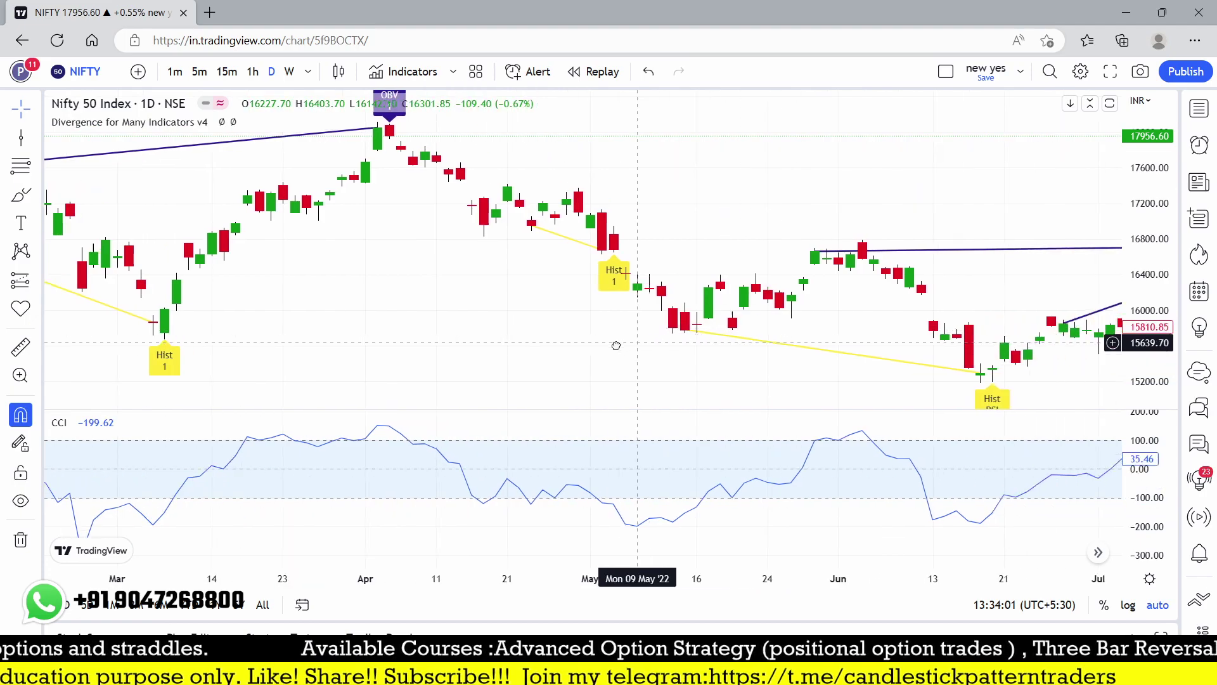
pyautogui.moveTo(617, 345); pyautogui.dragTo(493, 331)
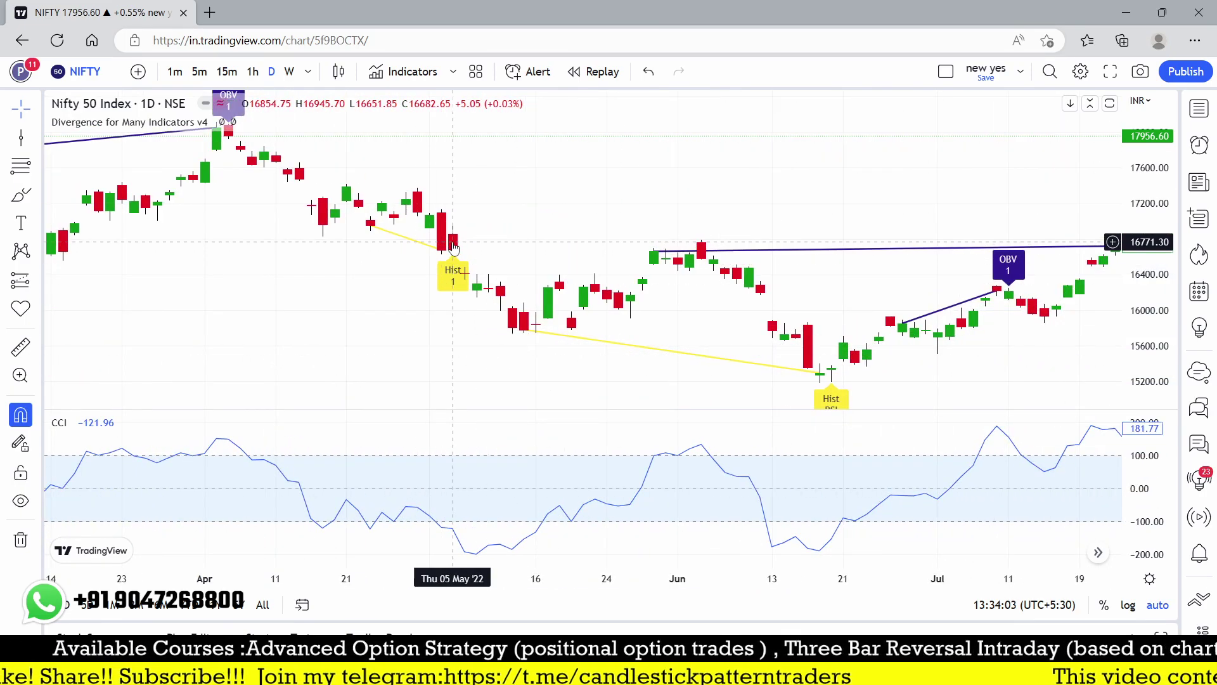
pyautogui.moveTo(750, 378); pyautogui.dragTo(517, 365)
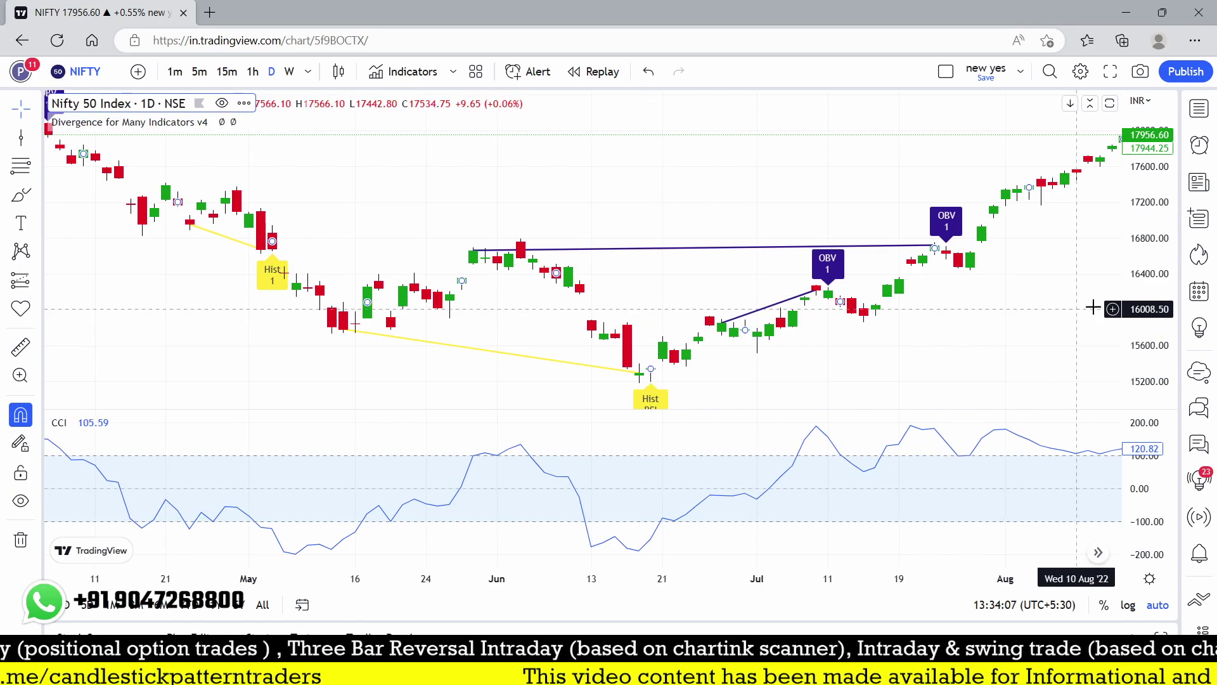
pyautogui.moveTo(1154, 281); pyautogui.dragTo(1154, 307)
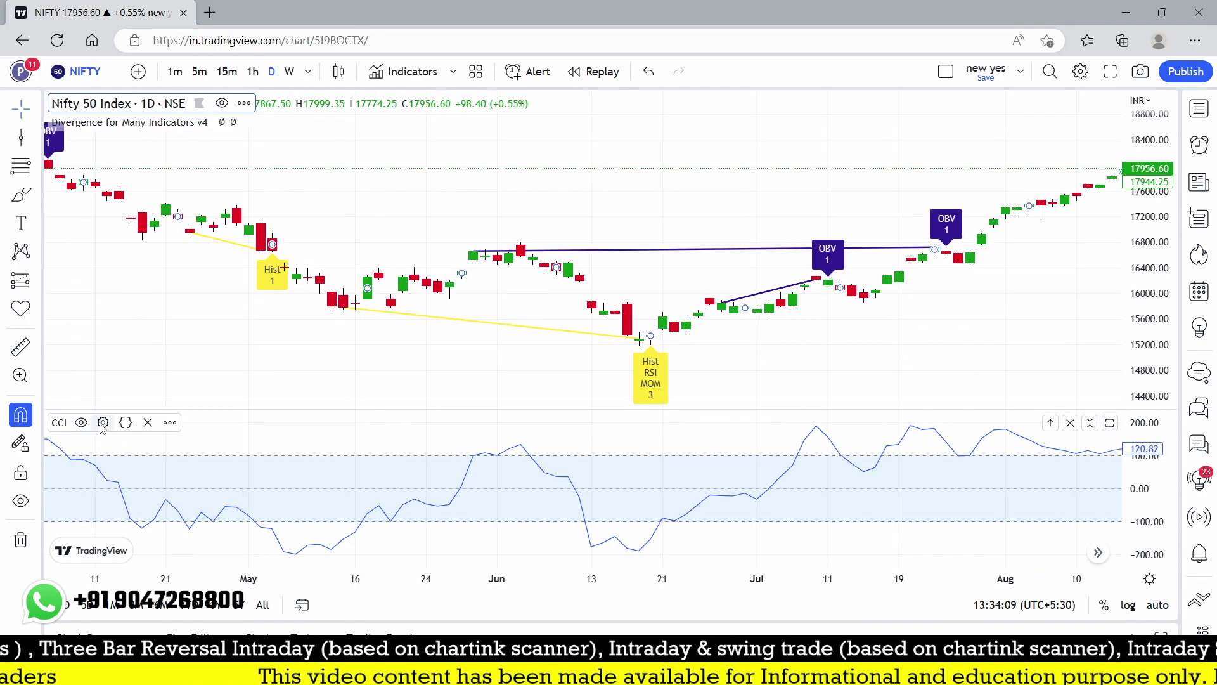
# Remove the CCI pane and move the view to October 2022–May 2023
pyautogui.click(147, 422)
pyautogui.scroll(-5, 720, 231)
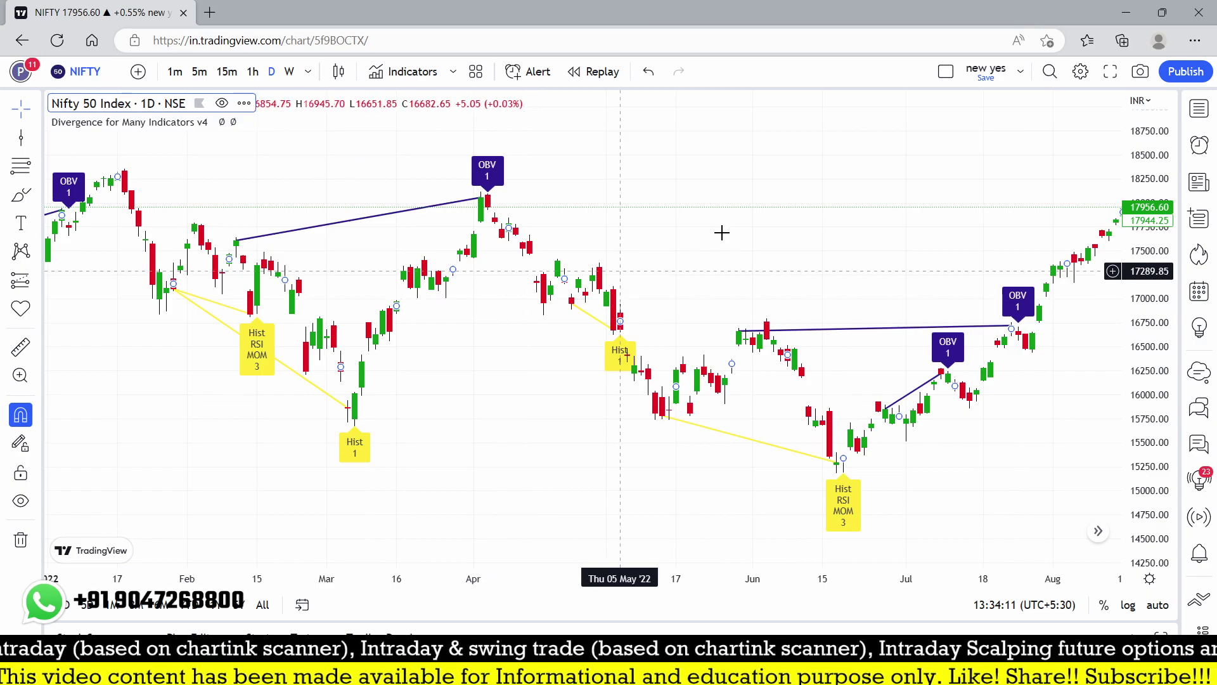
pyautogui.moveTo(844, 273); pyautogui.dragTo(359, 306)
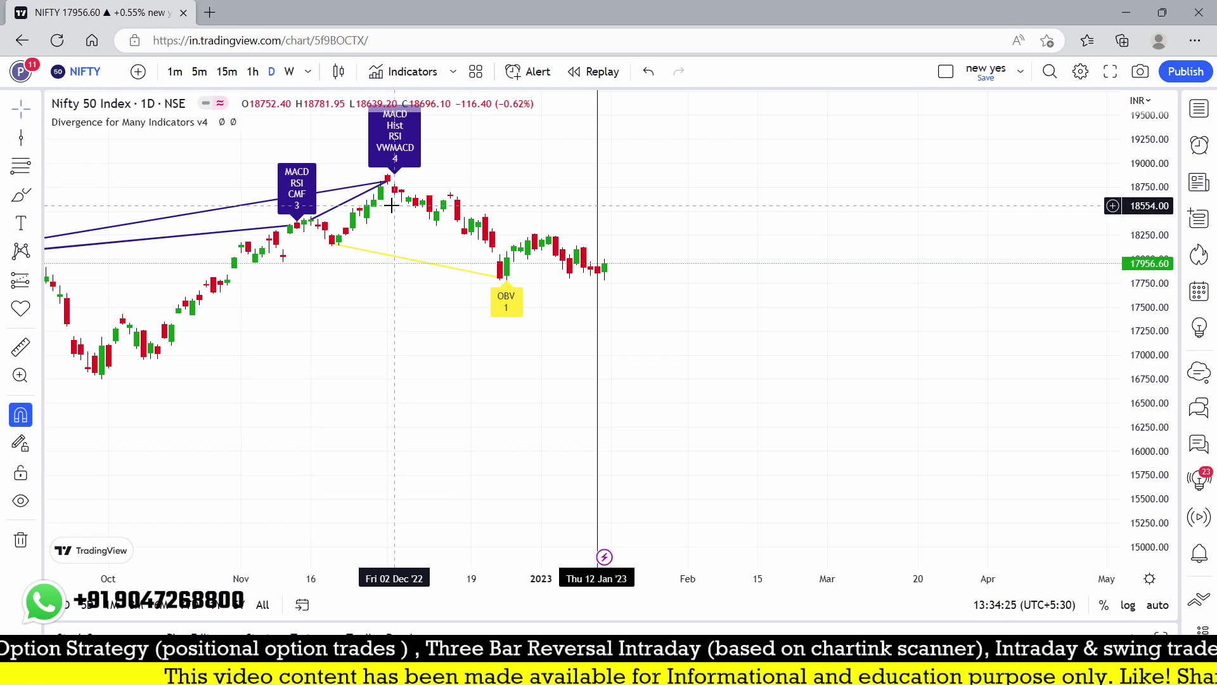
pyautogui.scroll(-2, 448, 353)
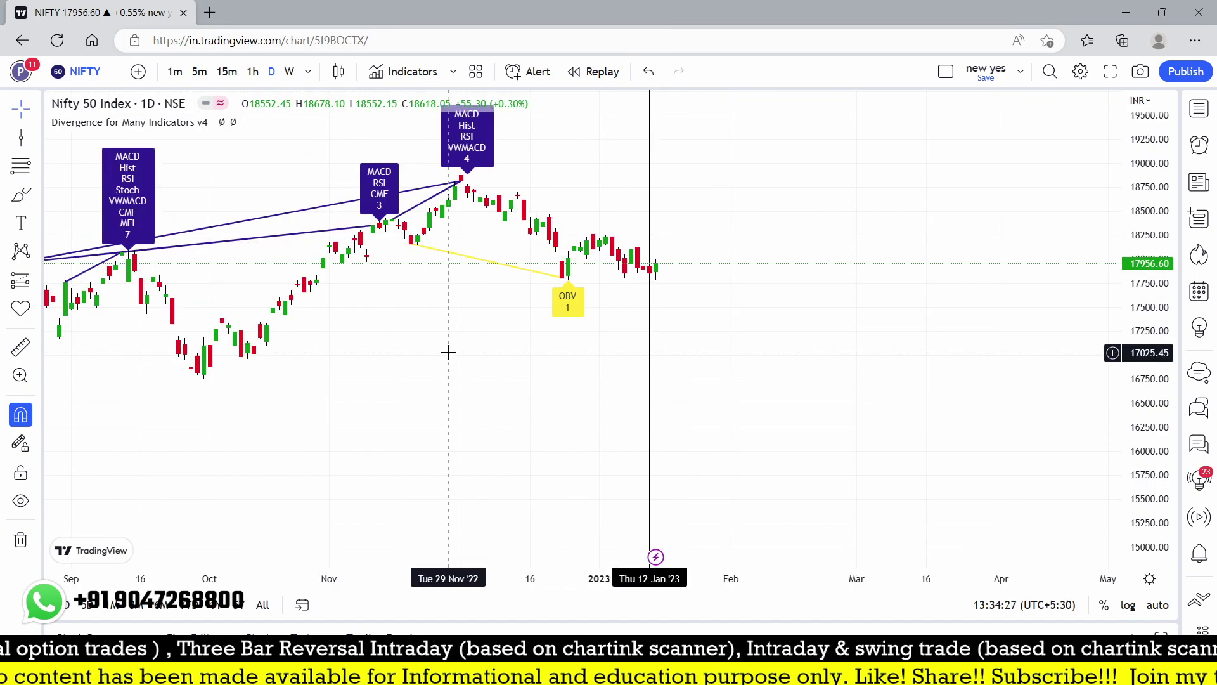
# Switch the chart to the 1-hour timeframe and search for the 'TATAS' symbol
pyautogui.write('60')
pyautogui.press('Return')
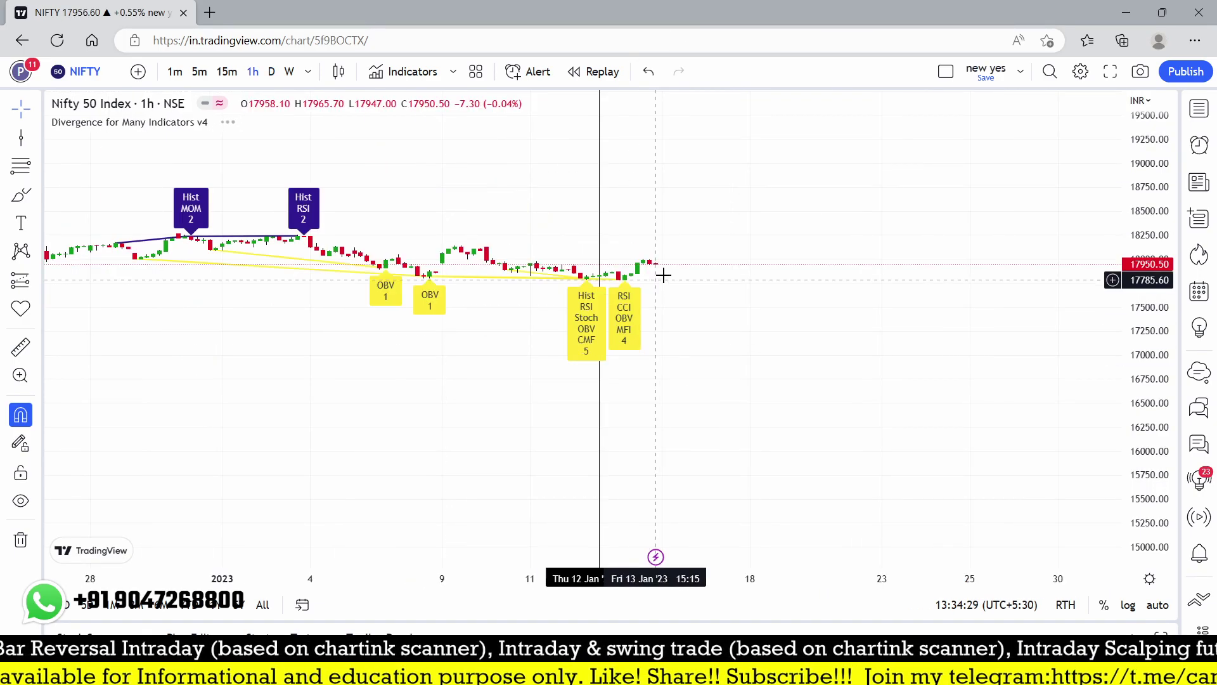
pyautogui.scroll(3, 978, 267)
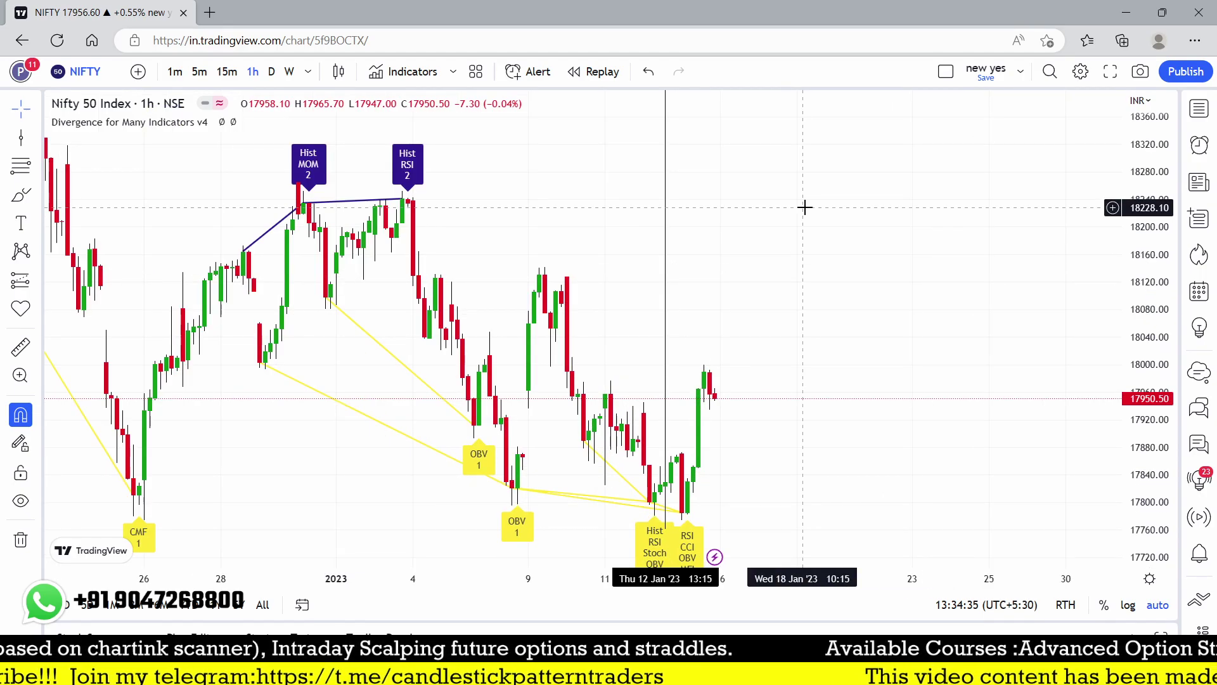
pyautogui.write('TATAS')
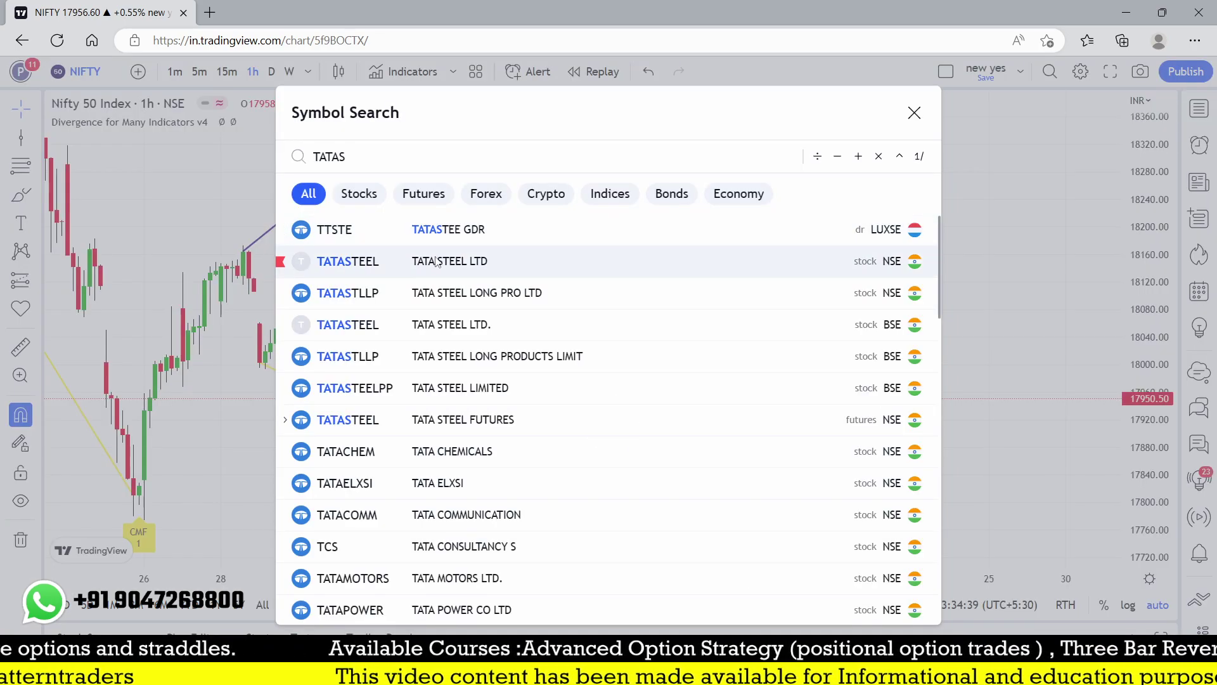
# Load TATASTEEL (NSE) from the search results and zoom the chart to inspect it
pyautogui.click(444, 261)
pyautogui.scroll(3, 540, 359)
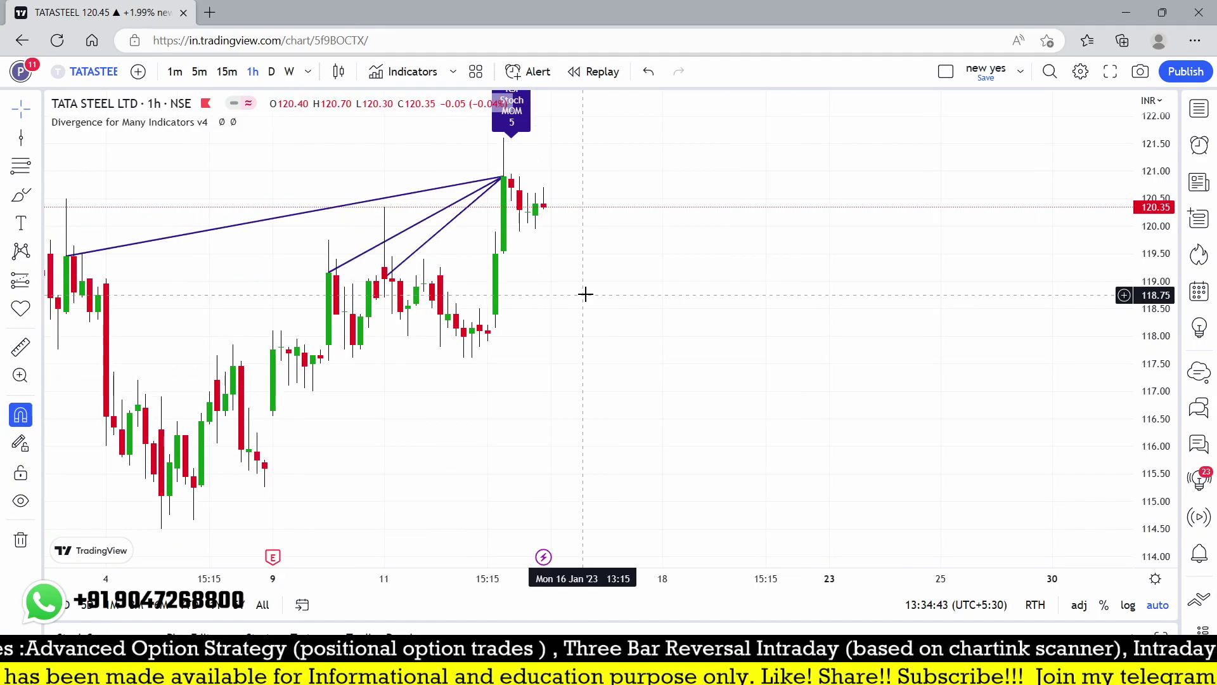
pyautogui.scroll(-3, 585, 294)
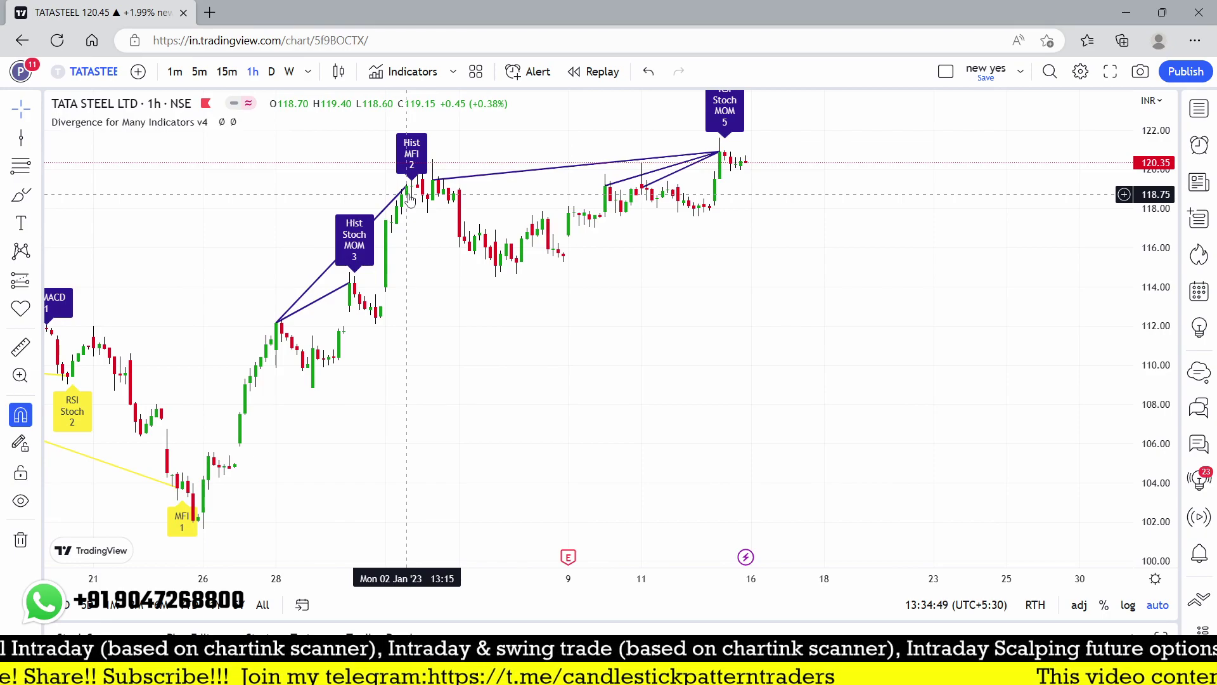
pyautogui.scroll(-2, 409, 198)
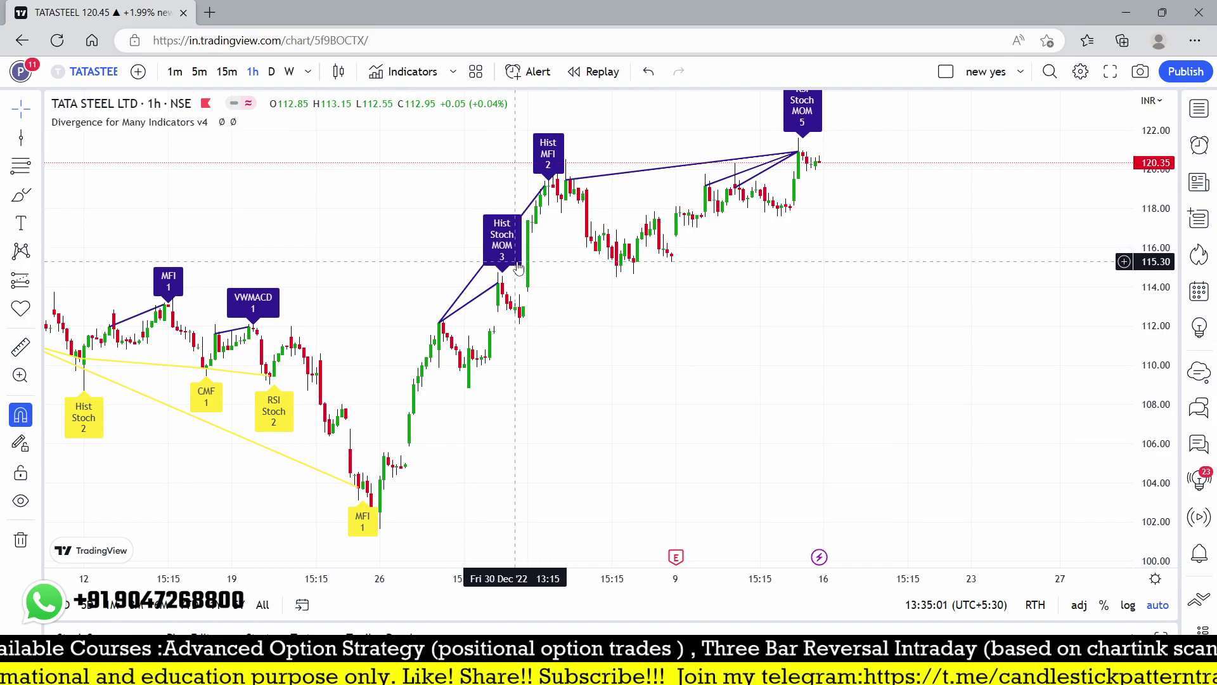
pyautogui.scroll(1, 725, 407)
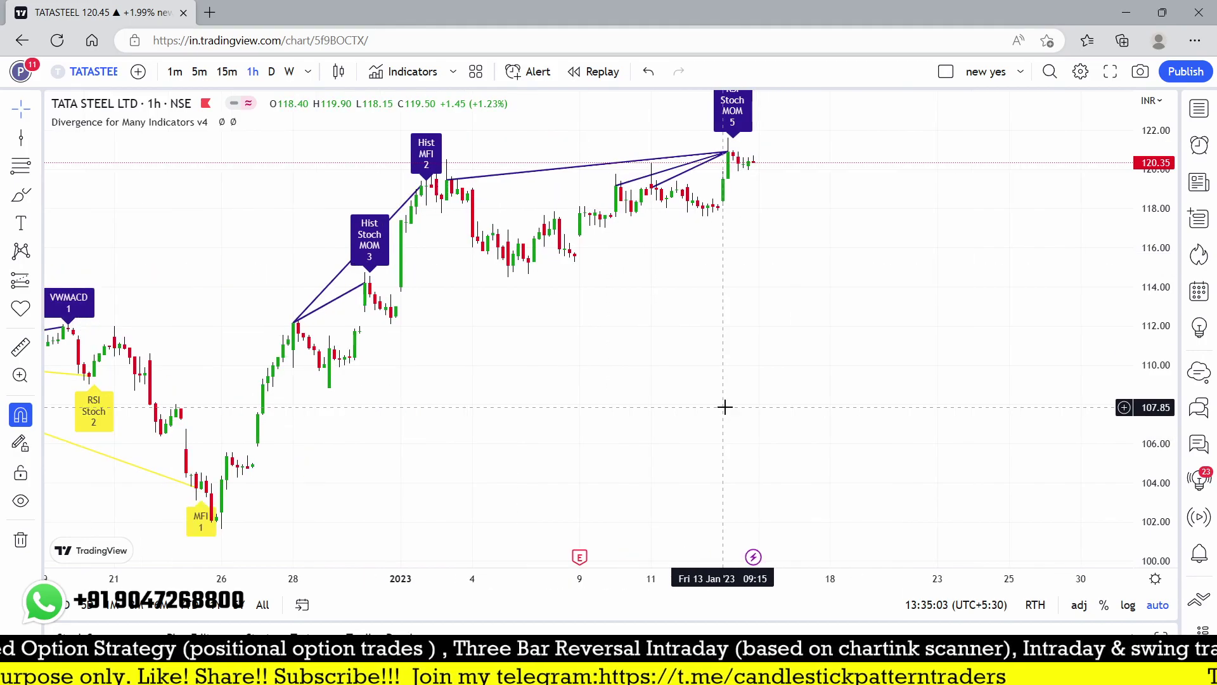
# Apply the 15-minute interval and dismiss the XM ad and the ad-free upgrade offer
pyautogui.write('15')
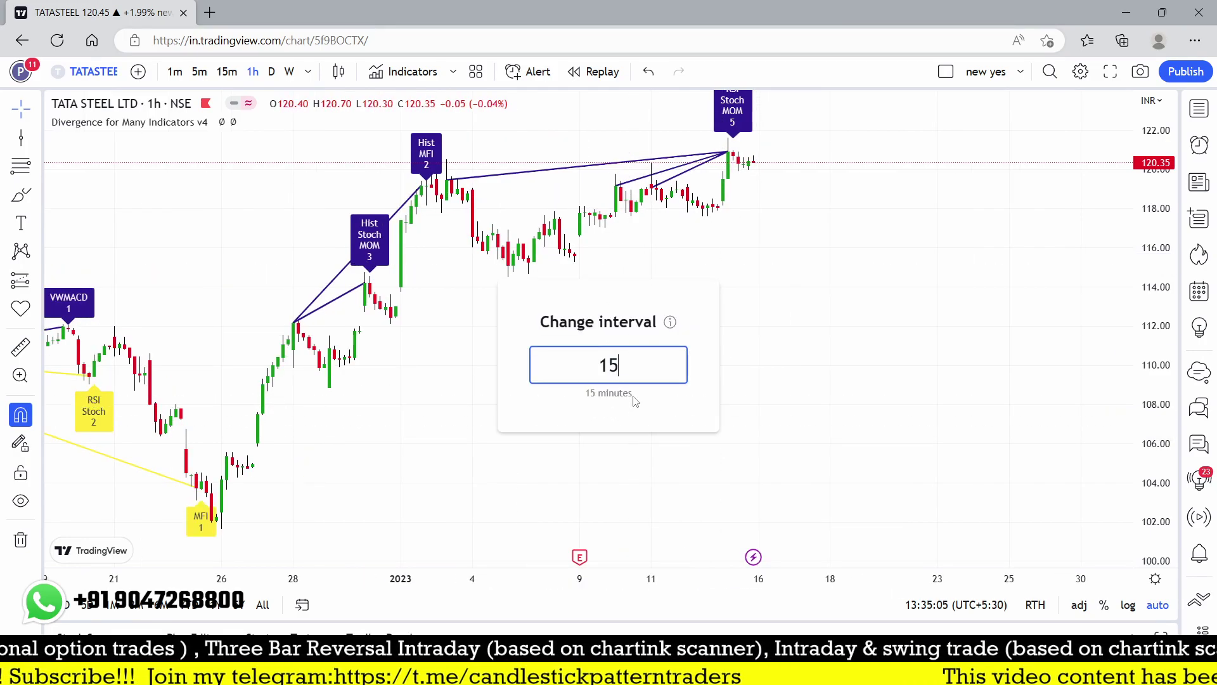
pyautogui.press('Return')
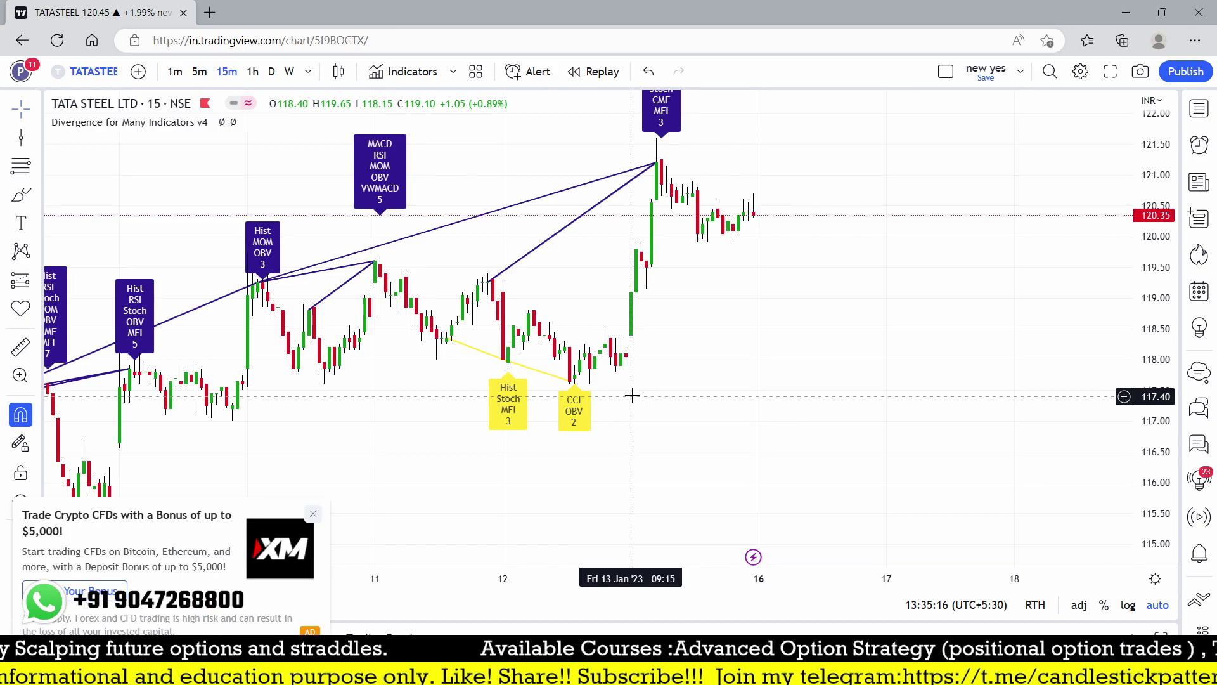
pyautogui.click(303, 517)
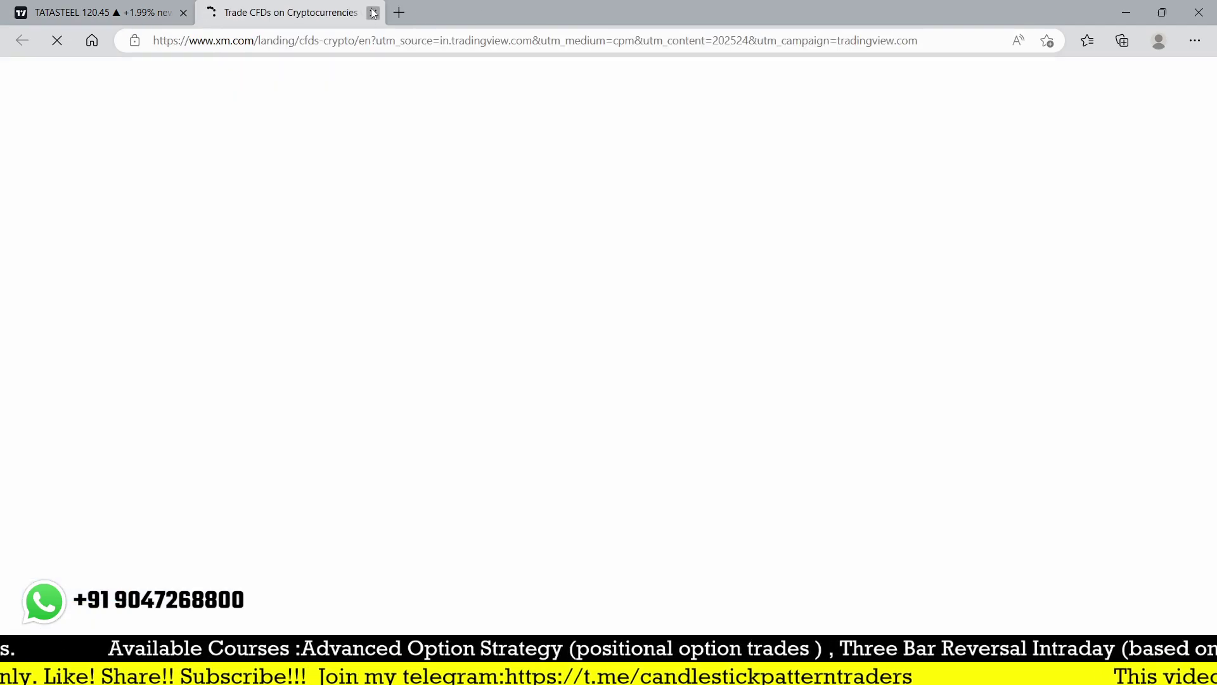
pyautogui.click(372, 13)
pyautogui.click(315, 514)
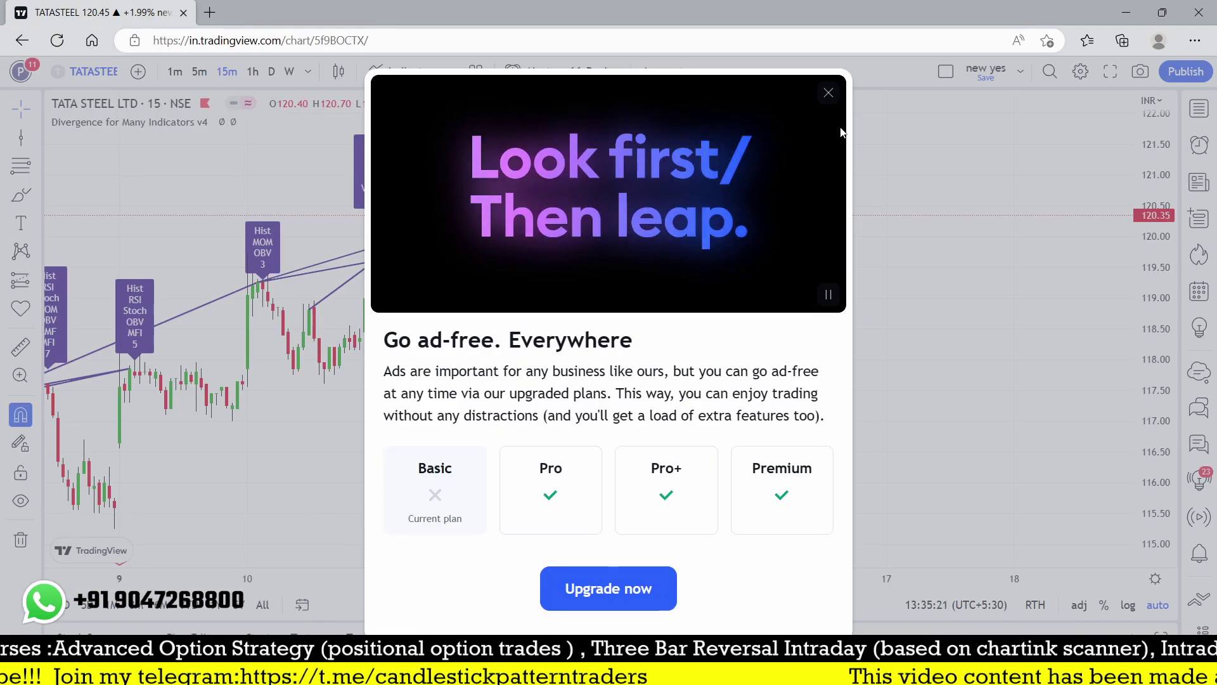
pyautogui.click(827, 94)
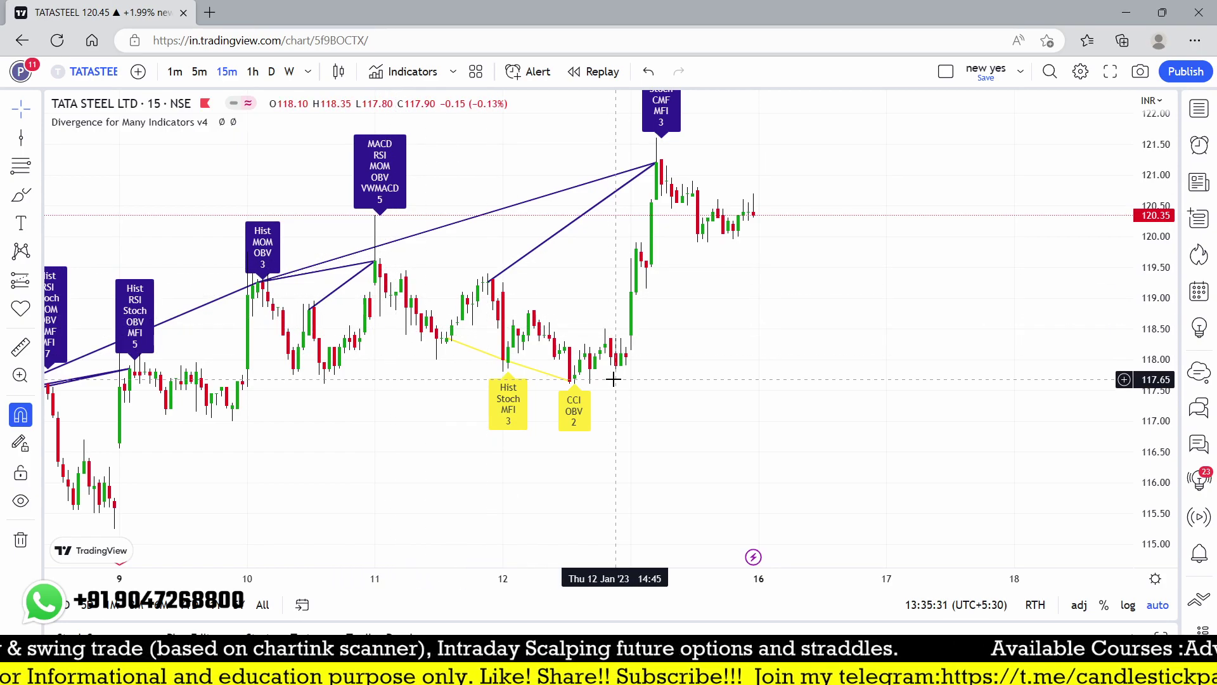
# Zoom in, compress the price scale and open the Divergence for Many Indicators v4 settings
pyautogui.scroll(2, 558, 374)
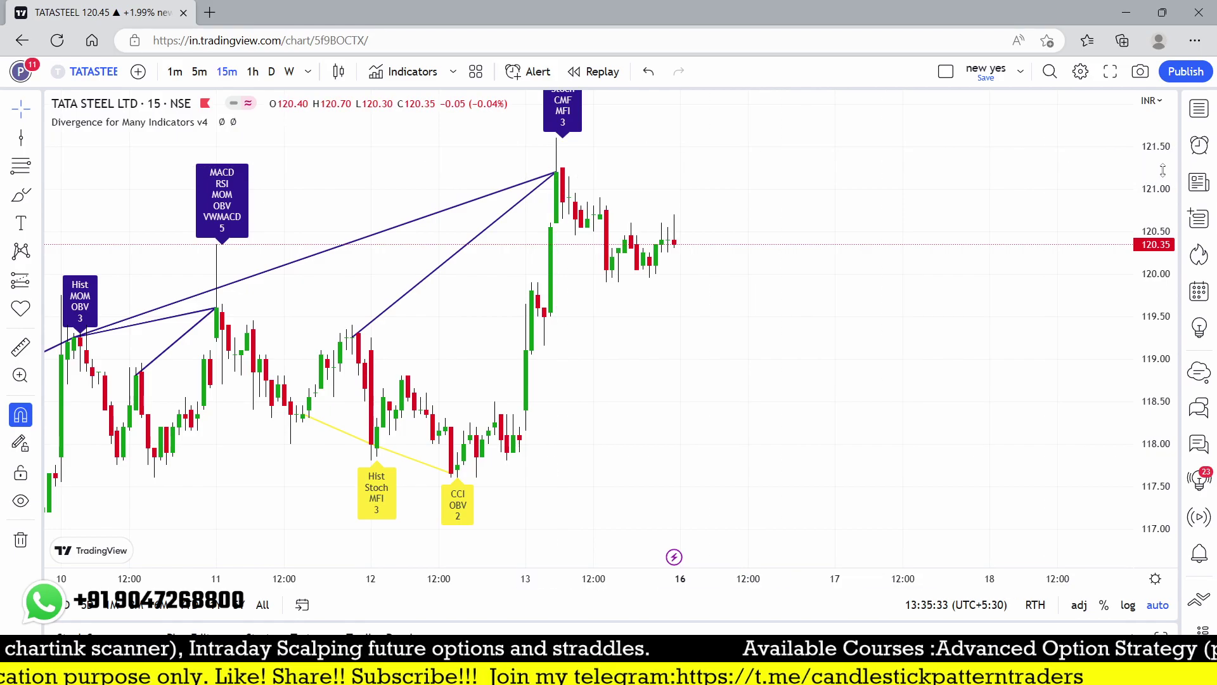
pyautogui.moveTo(1162, 170); pyautogui.dragTo(1163, 193)
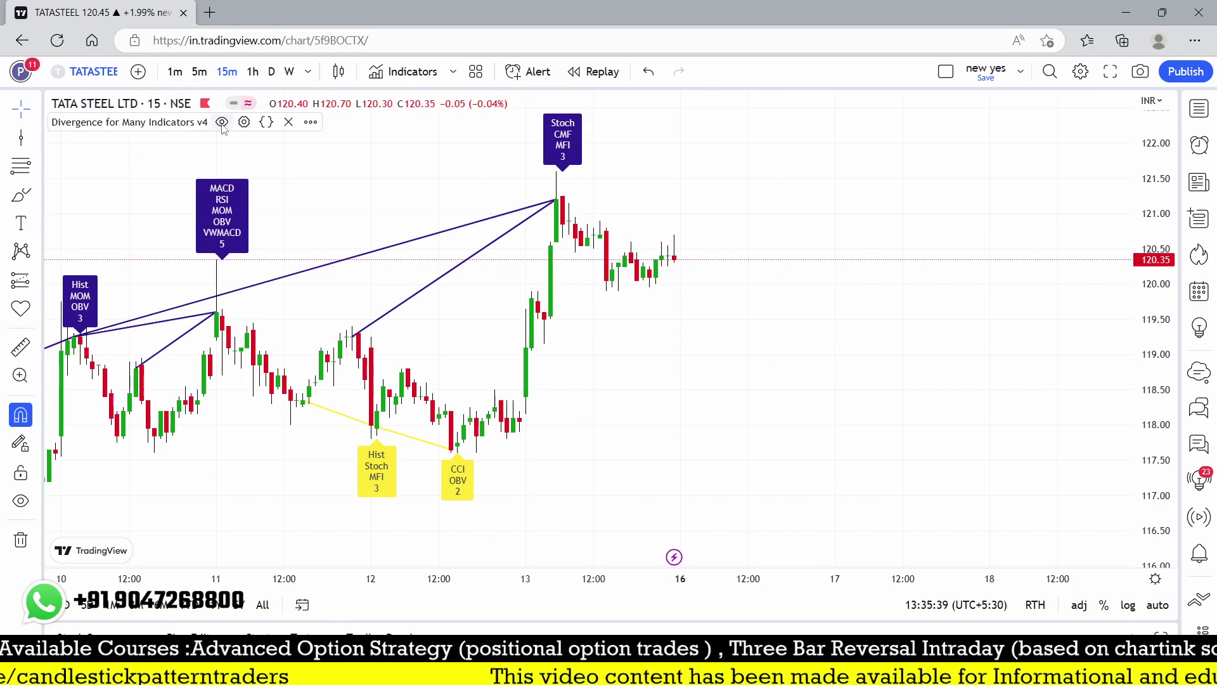
pyautogui.click(244, 122)
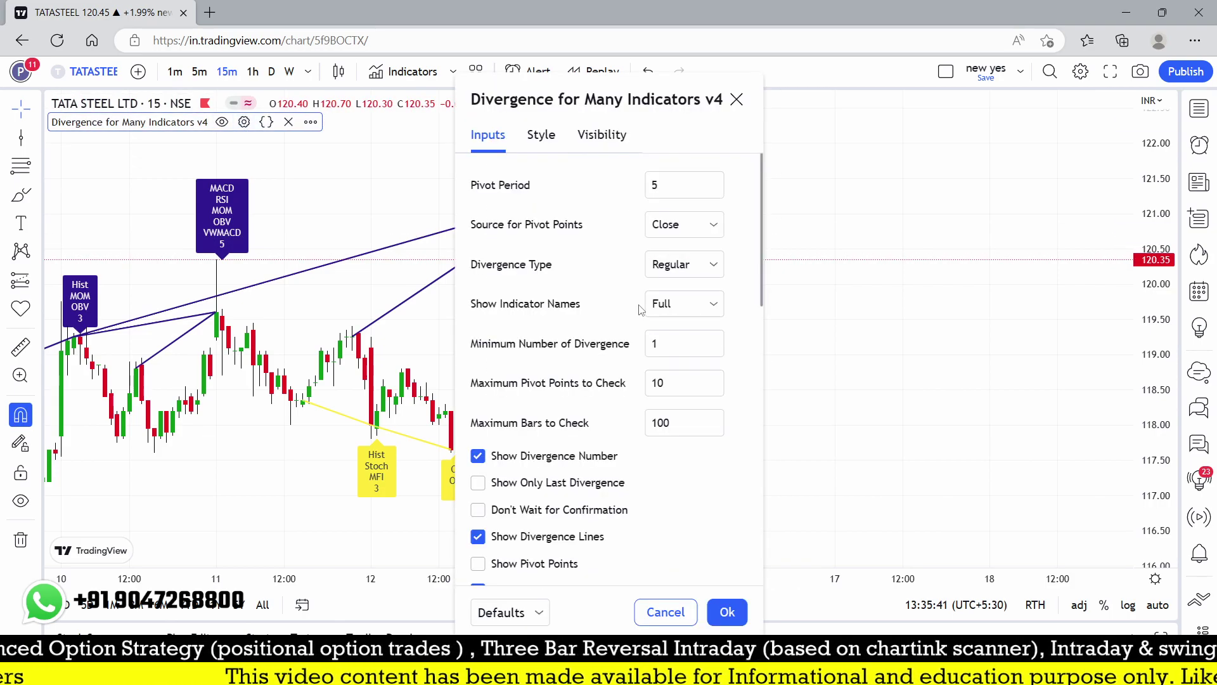
# On the divergence study's Inputs tab, uncheck MACD and MACD Histogram
pyautogui.click(551, 137)
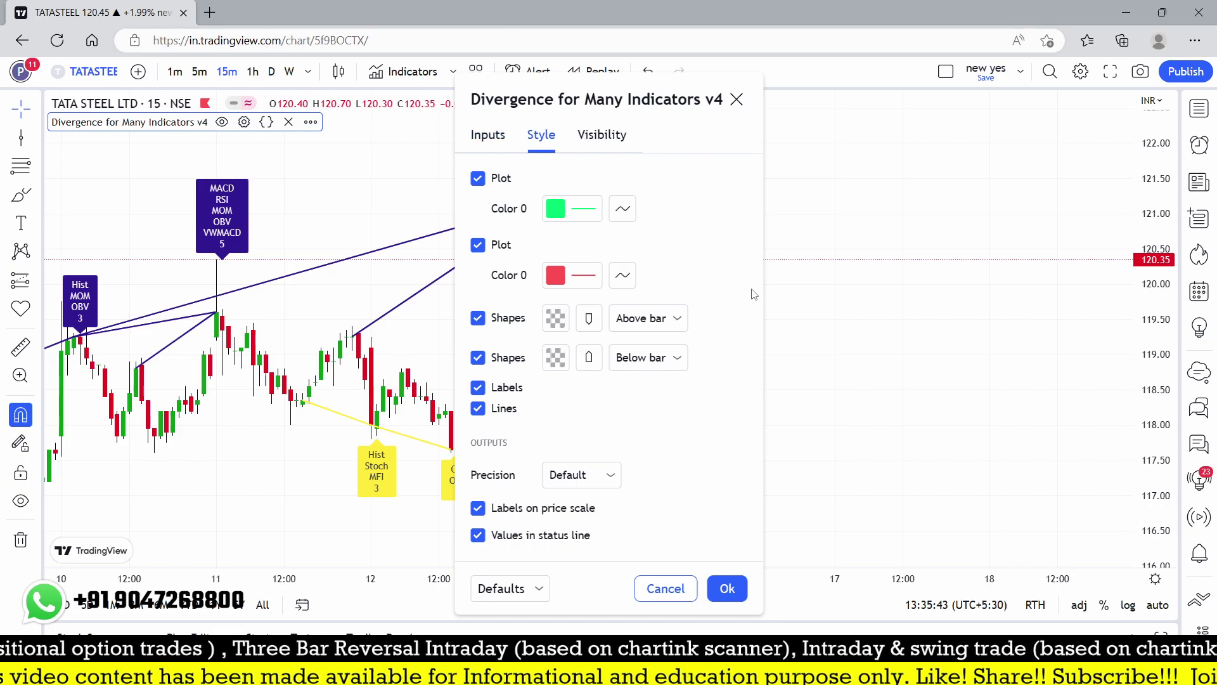
pyautogui.click(493, 144)
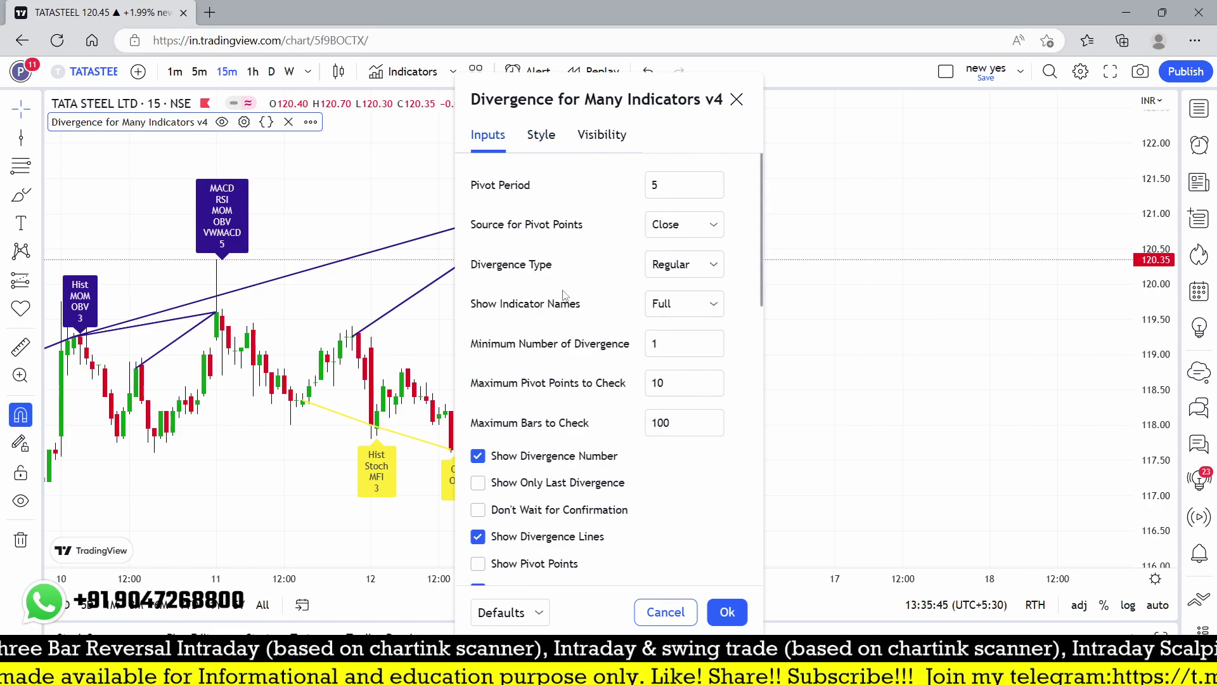
pyautogui.scroll(-1, 563, 295)
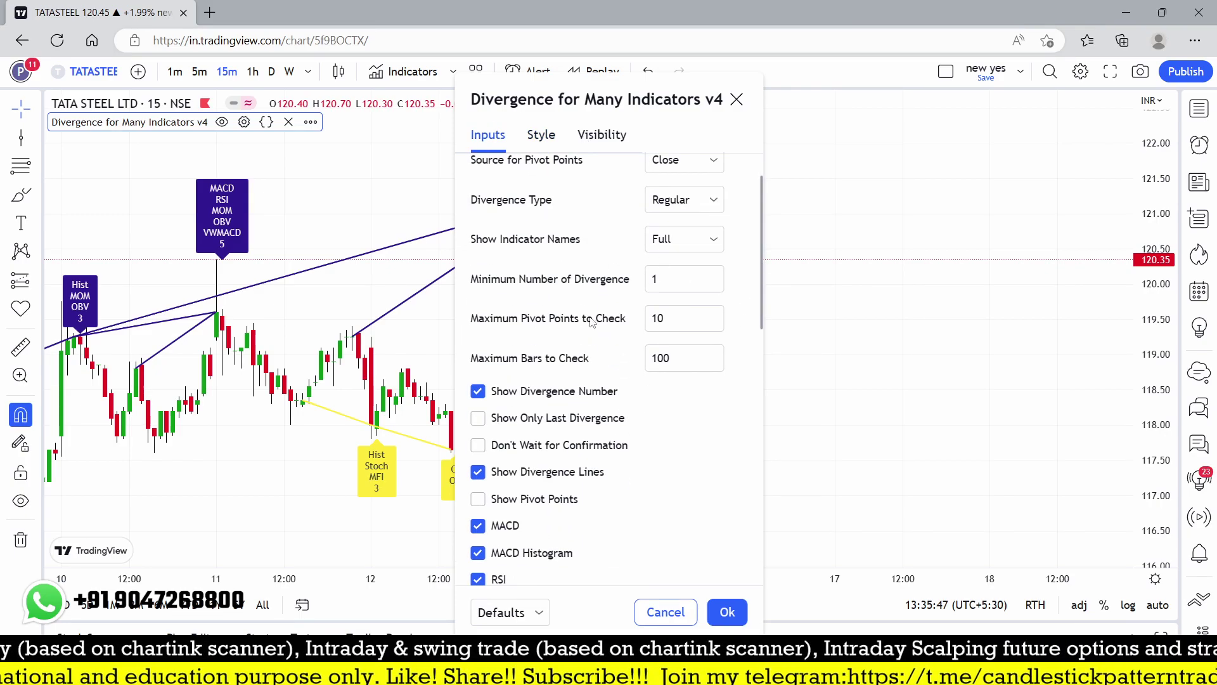
pyautogui.scroll(-4, 586, 344)
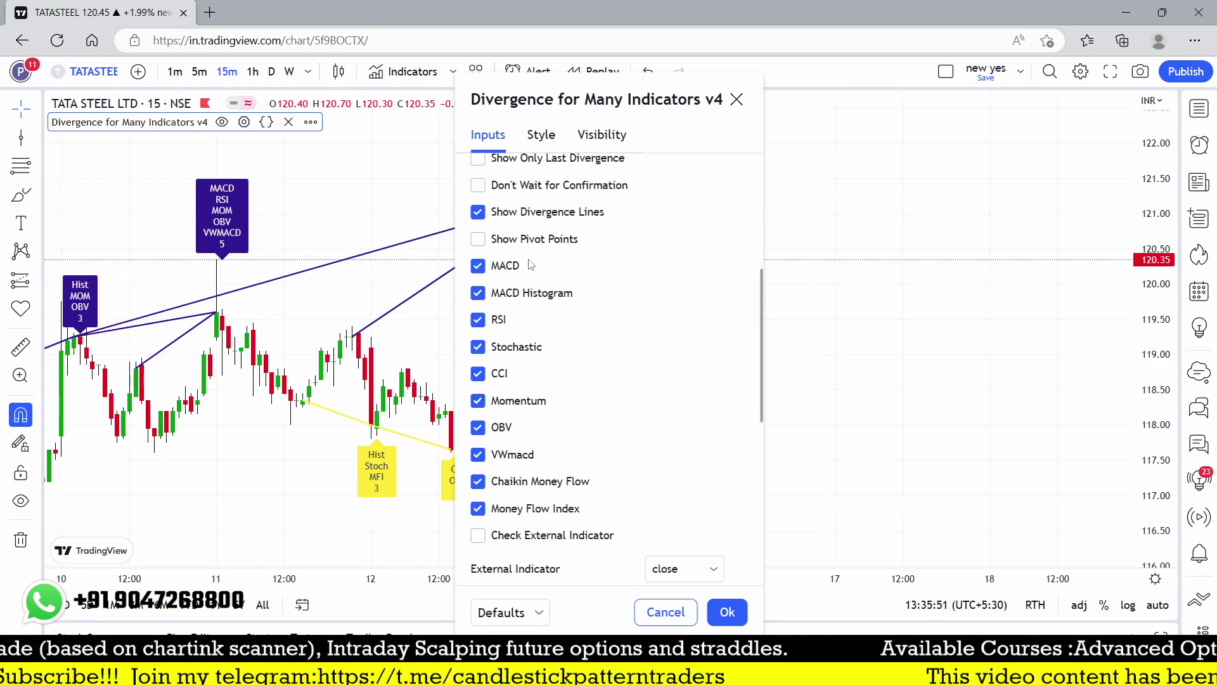
pyautogui.click(479, 212)
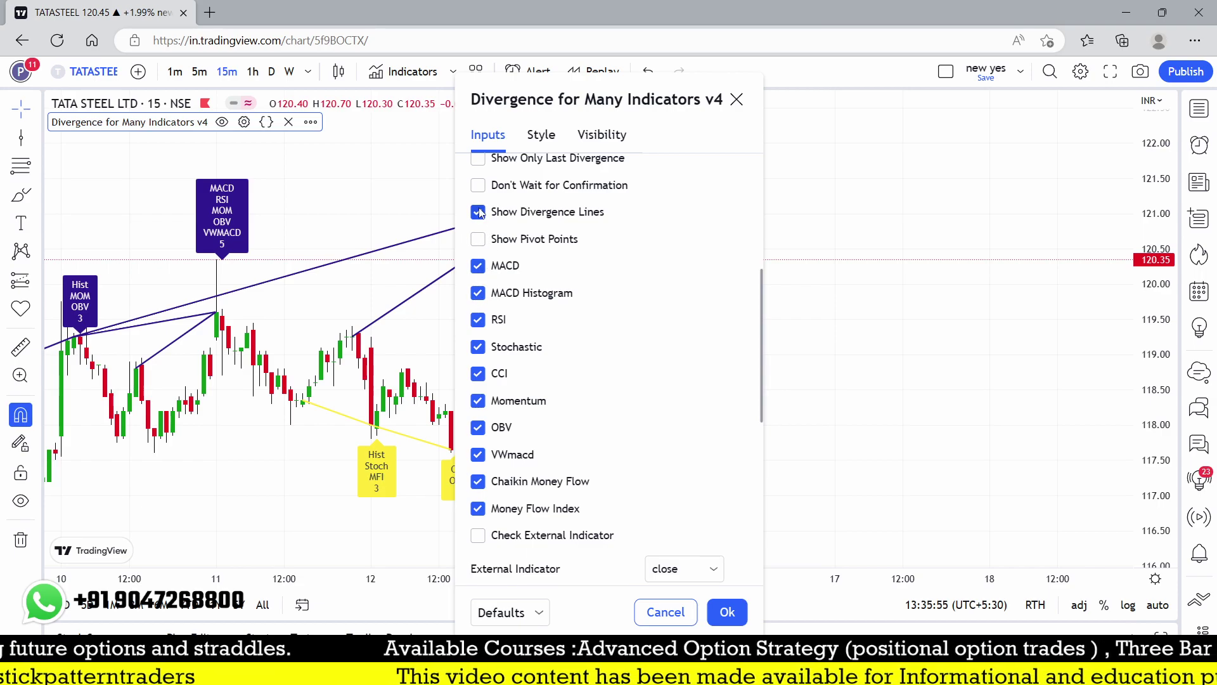
pyautogui.click(478, 266)
pyautogui.click(478, 293)
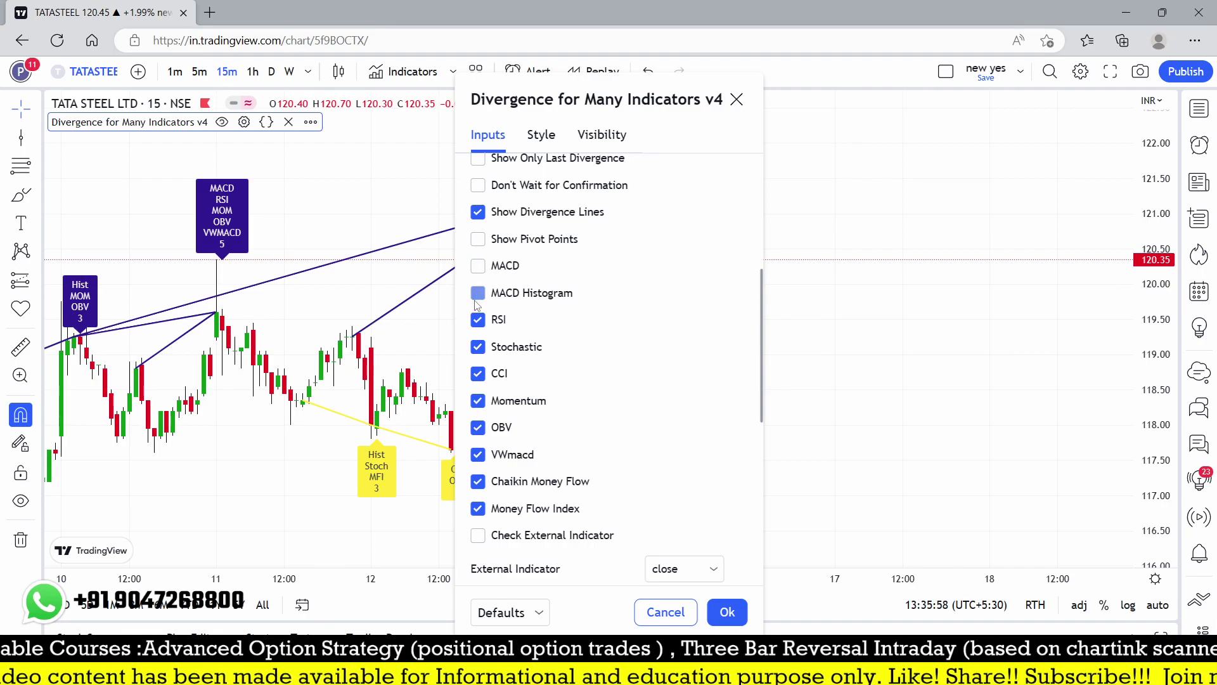
# Uncheck Stochastic, CCI, Momentum, OBV, VWmacd, CMF and MFI, keeping only RSI, and apply
pyautogui.click(478, 347)
pyautogui.click(479, 375)
pyautogui.click(478, 400)
pyautogui.click(478, 428)
pyautogui.click(478, 454)
pyautogui.click(478, 482)
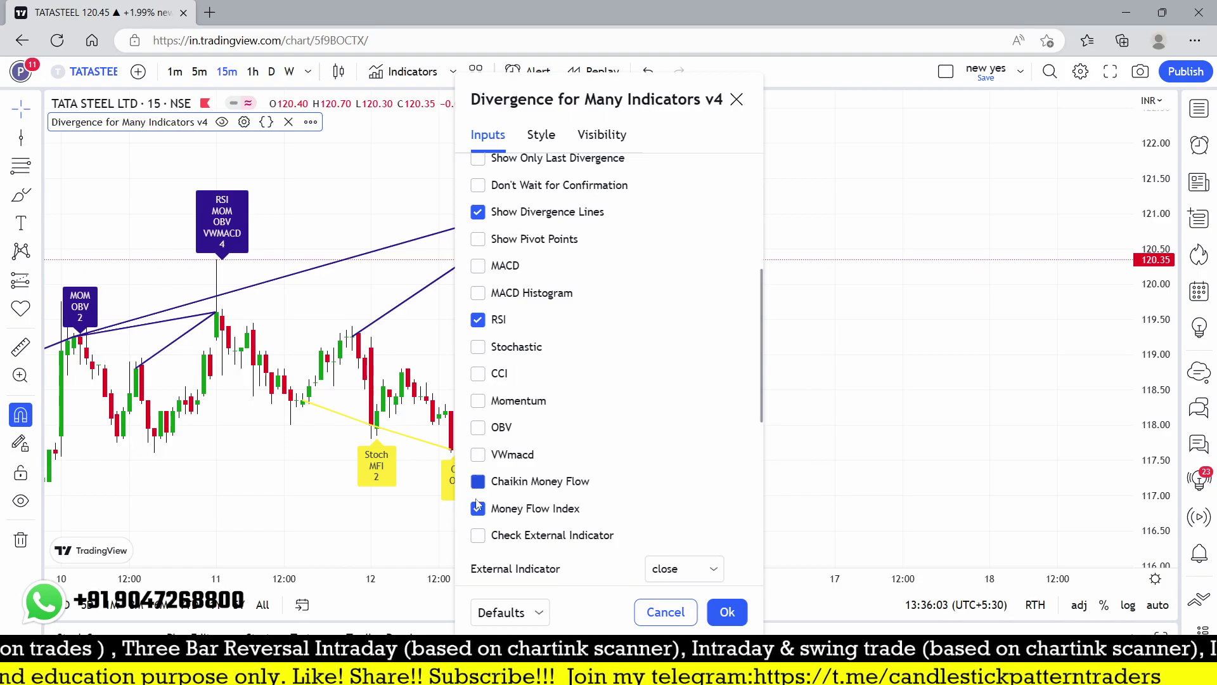
pyautogui.click(478, 509)
pyautogui.scroll(-5, 585, 378)
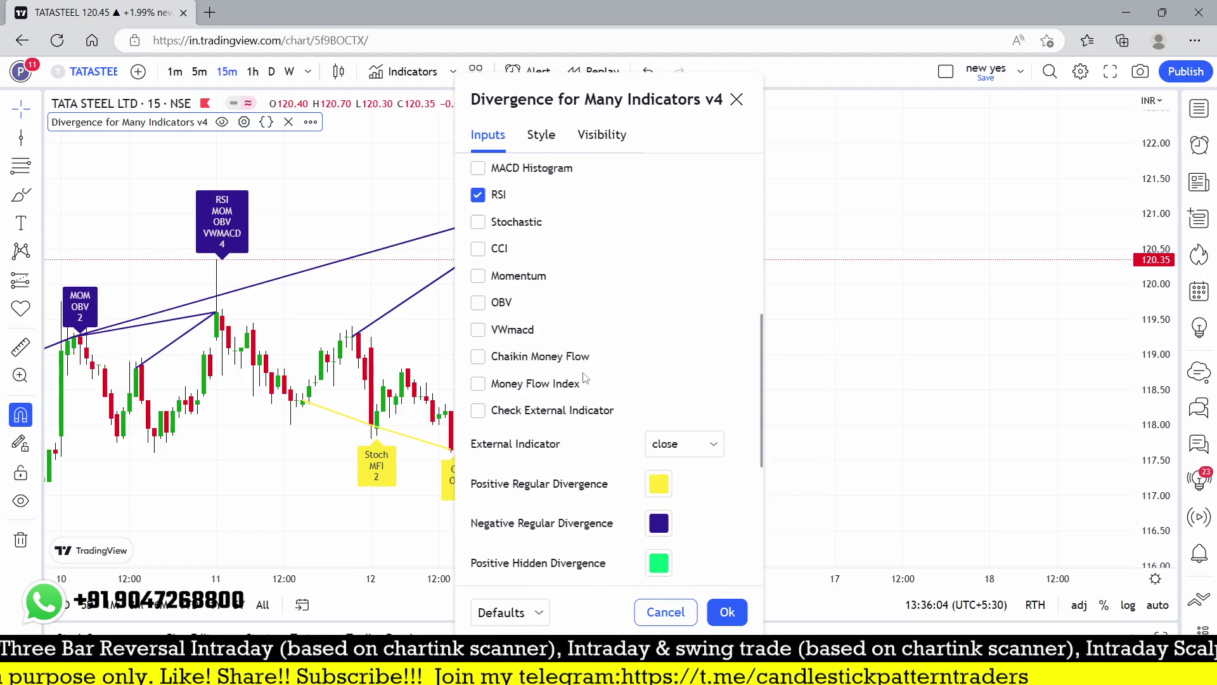
pyautogui.click(725, 614)
pyautogui.scroll(-5, 835, 308)
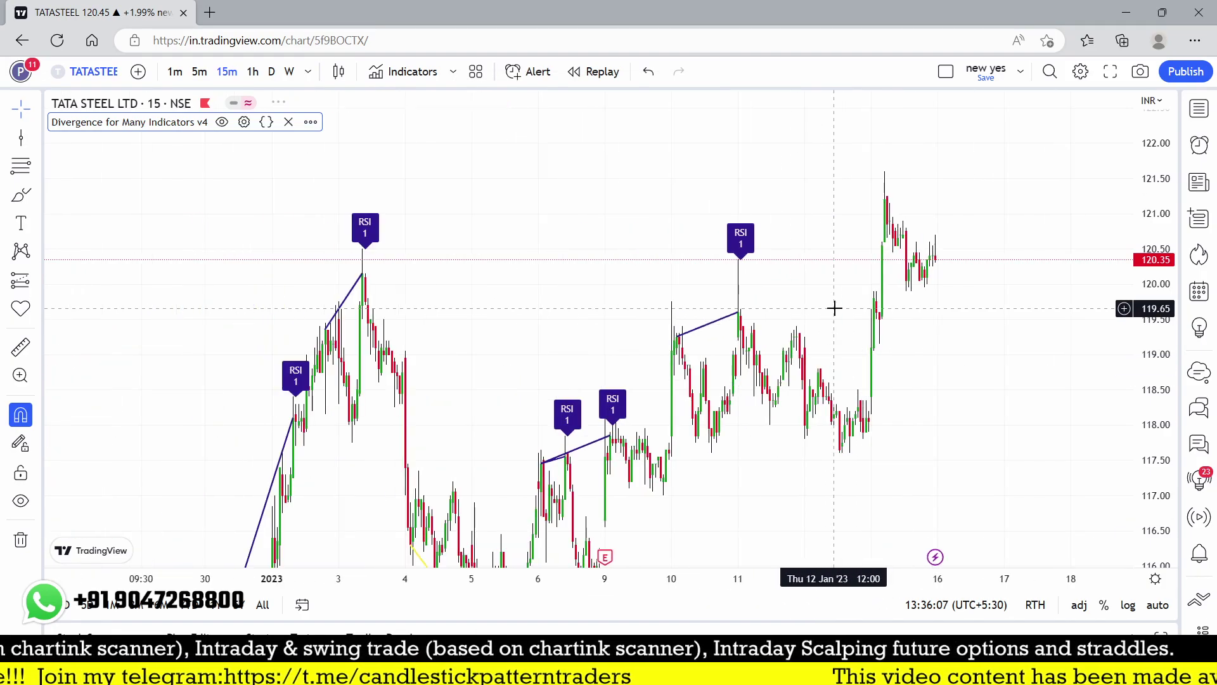
pyautogui.scroll(3, 1125, 413)
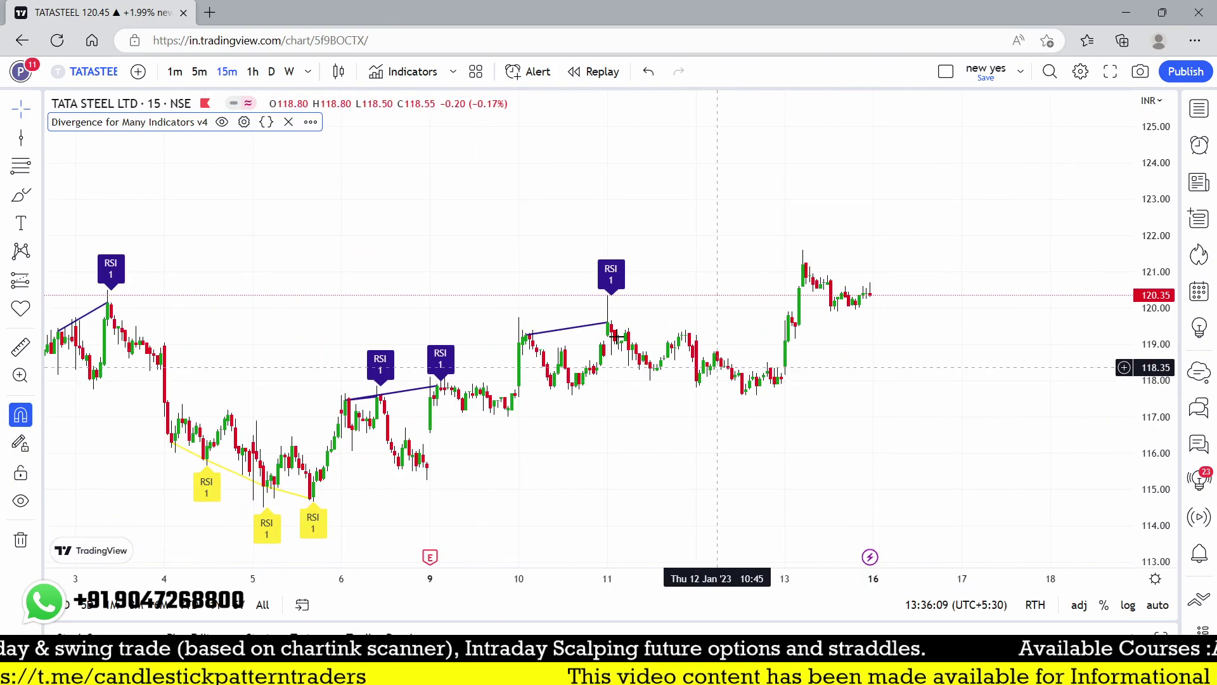
pyautogui.moveTo(389, 479); pyautogui.dragTo(563, 351)
pyautogui.scroll(2, 541, 351)
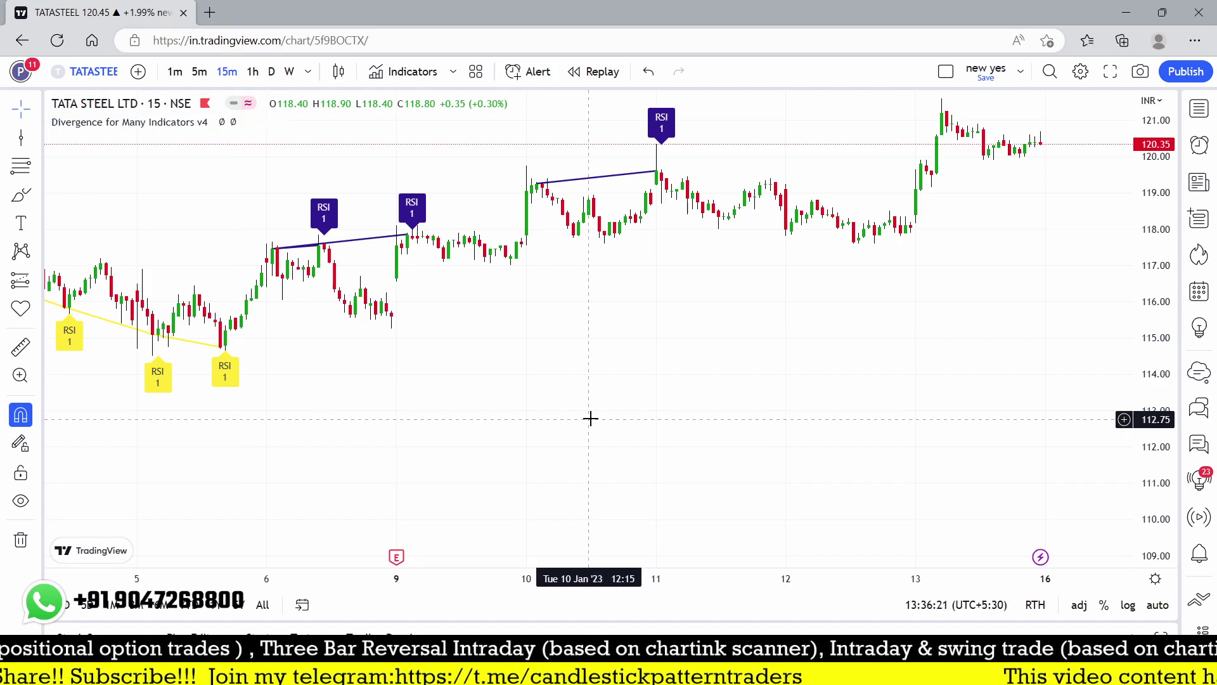
pyautogui.write('1D')
pyautogui.press('Return')
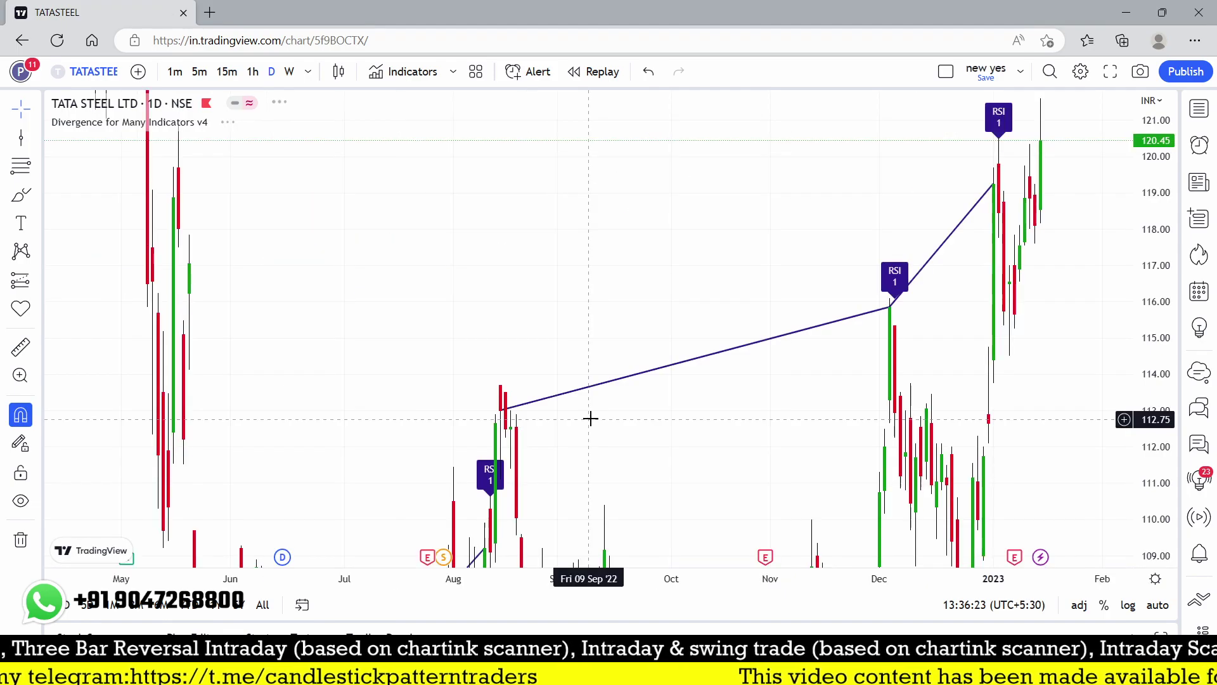
pyautogui.doubleClick(1154, 208)
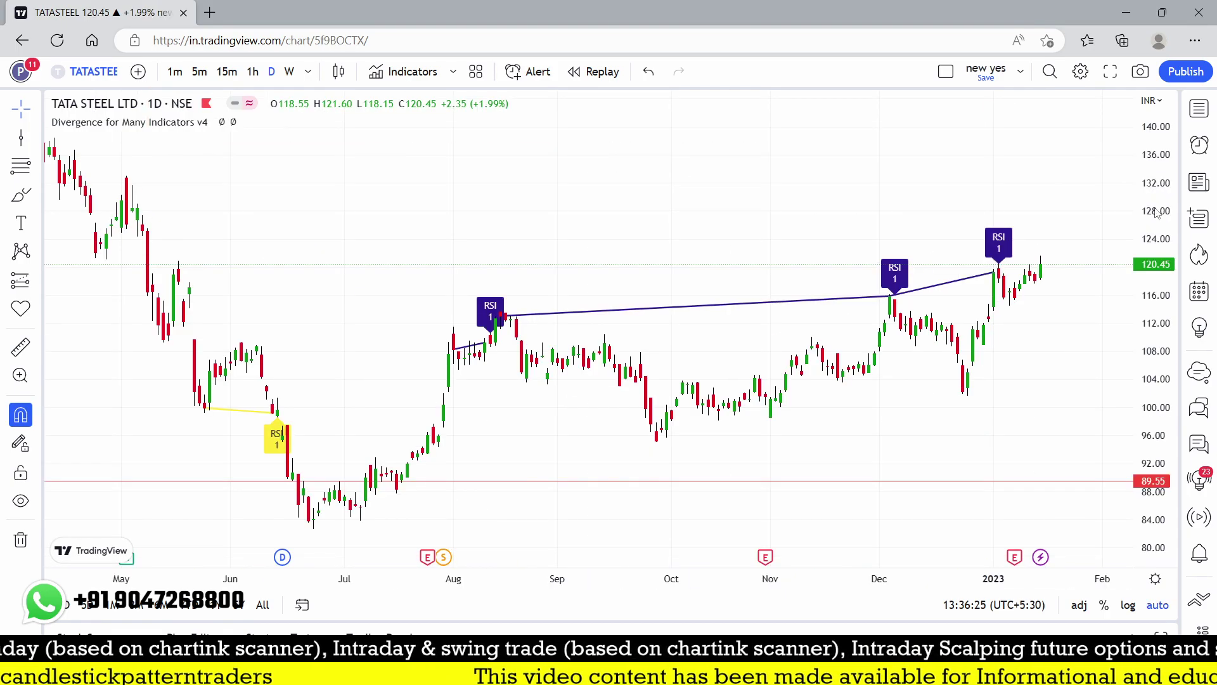
pyautogui.moveTo(431, 398); pyautogui.dragTo(354, 381)
pyautogui.scroll(1, 606, 409)
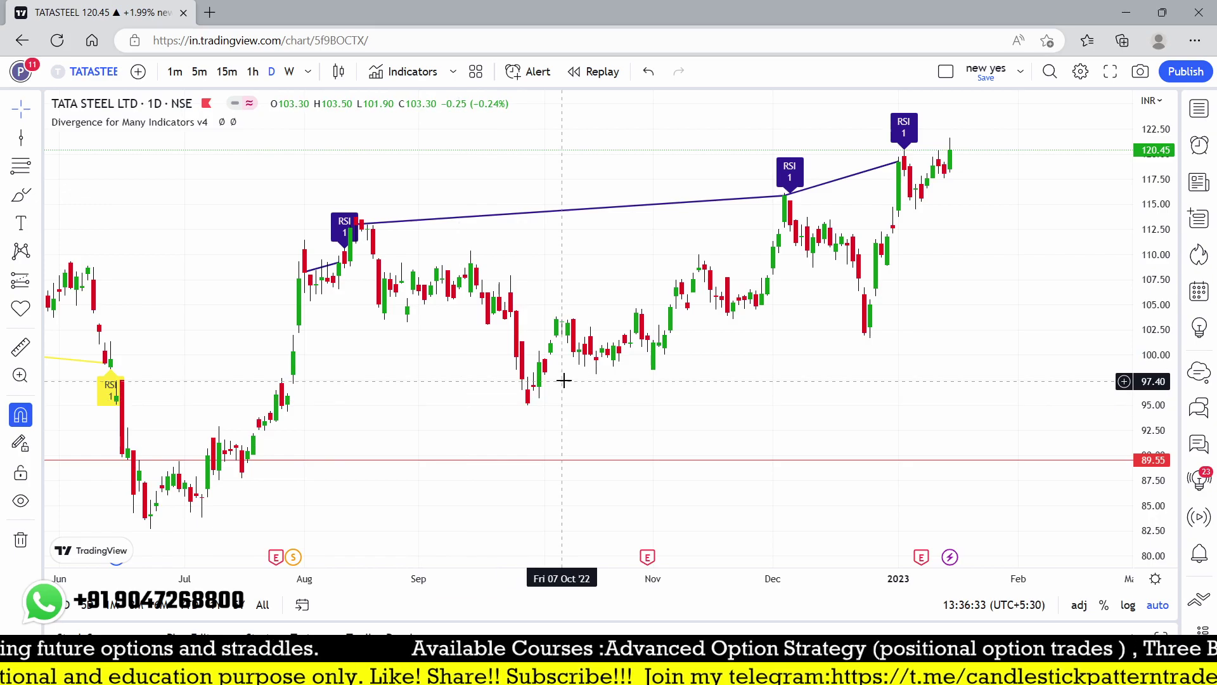
pyautogui.scroll(-2, 634, 333)
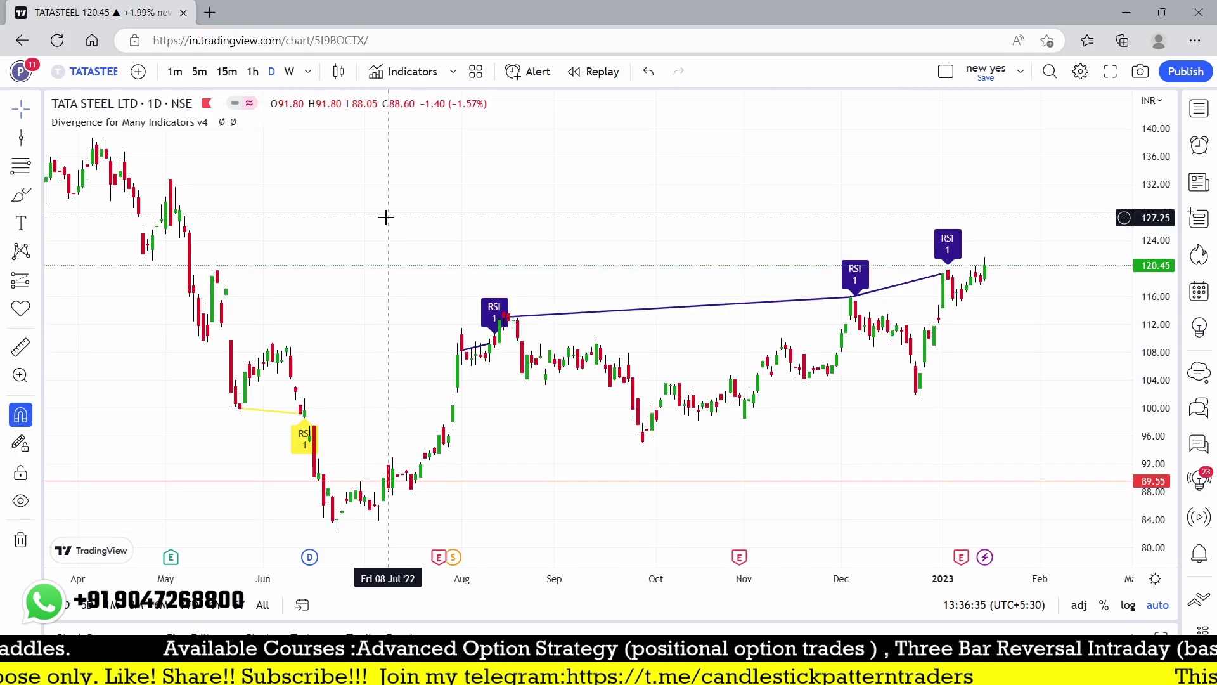
# Load WIPRO on NSE from a 'WIP' symbol search and zoom the chart
pyautogui.write('WIP')
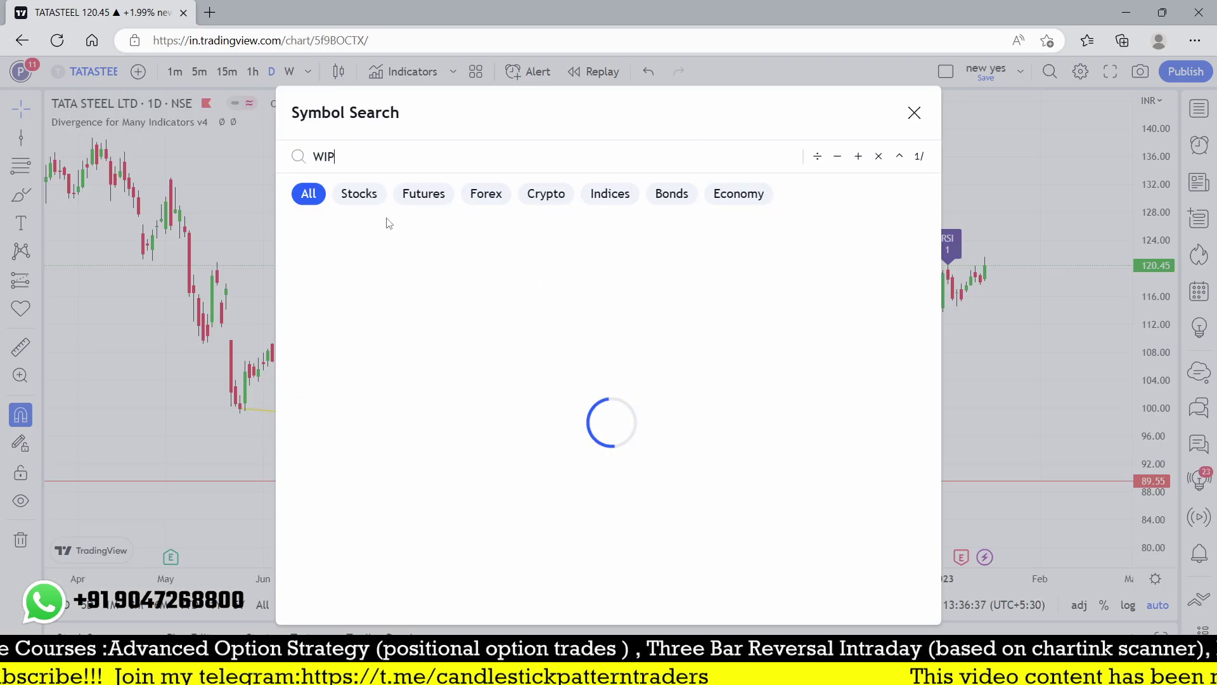
pyautogui.click(388, 293)
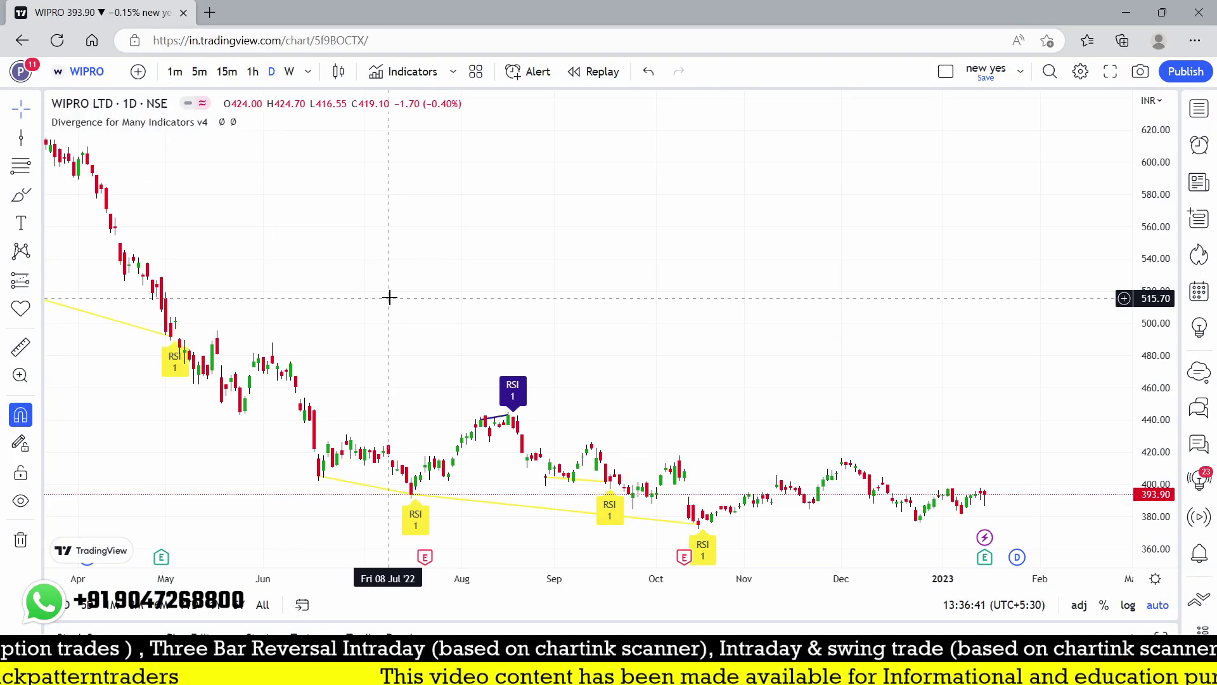
pyautogui.scroll(4, 389, 298)
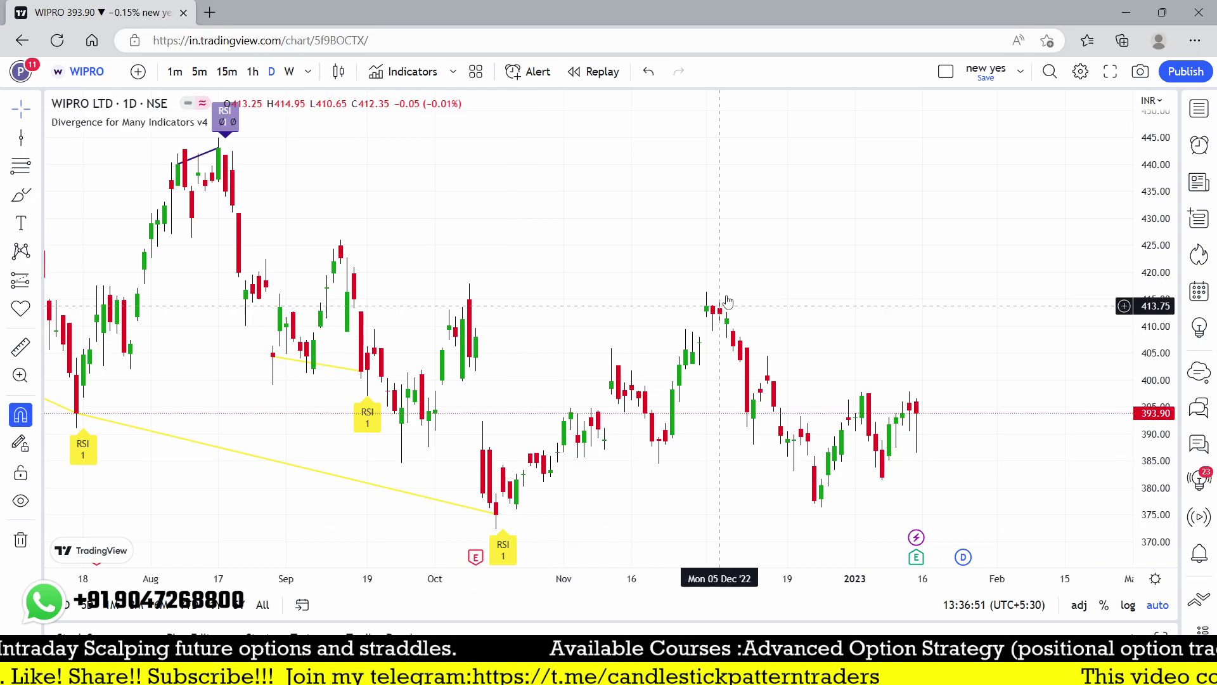
pyautogui.scroll(-2, 338, 378)
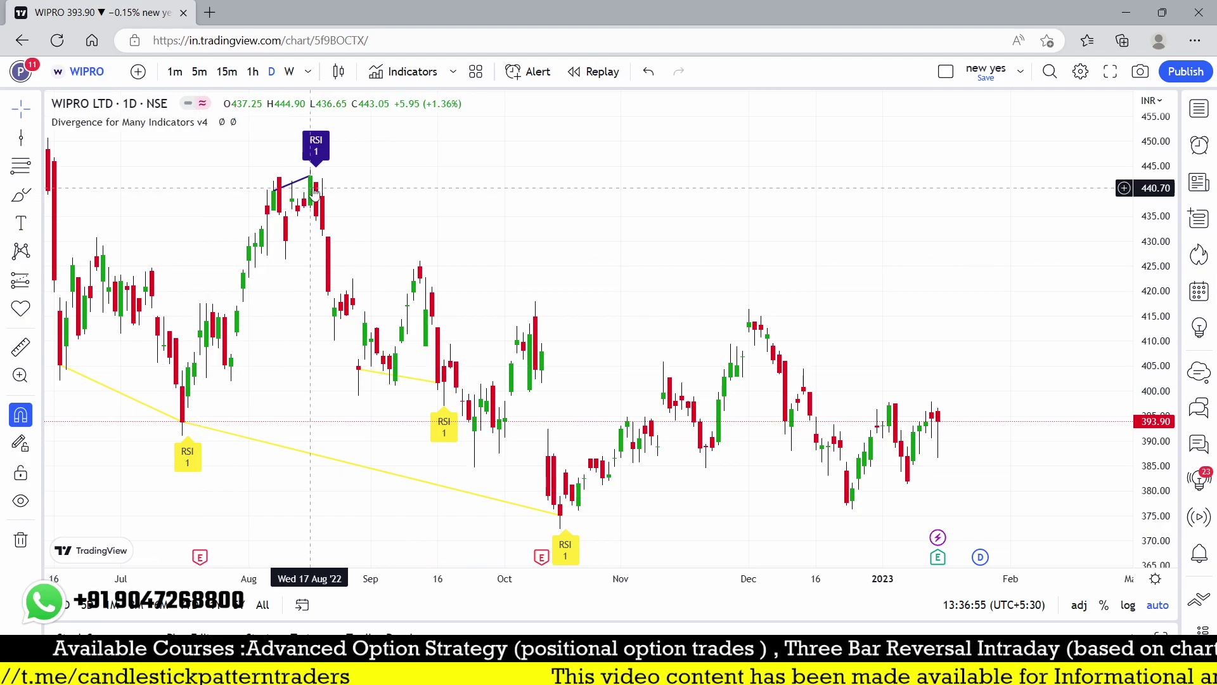
pyautogui.scroll(-2, 327, 182)
pyautogui.scroll(-2, 328, 182)
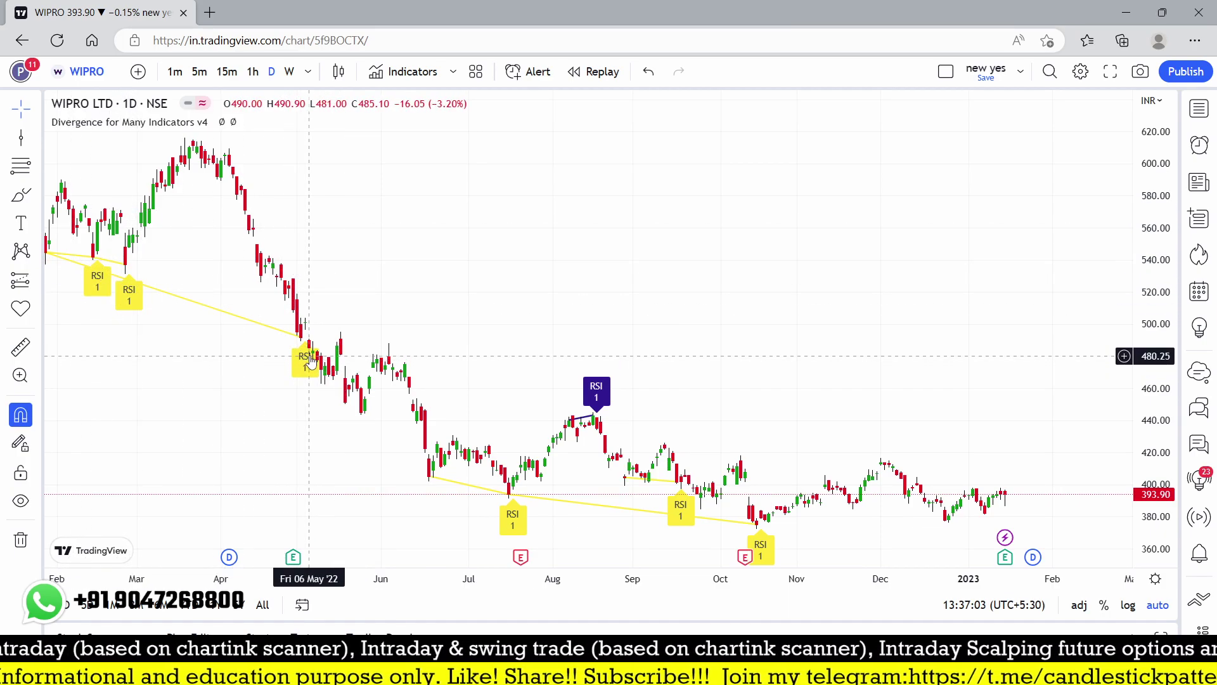
pyautogui.scroll(3, 369, 304)
# Pan back through earlier WIPRO months, then switch to the 15-minute interval
pyautogui.moveTo(163, 330); pyautogui.dragTo(657, 355)
pyautogui.scroll(3, 568, 368)
pyautogui.scroll(3, 568, 368)
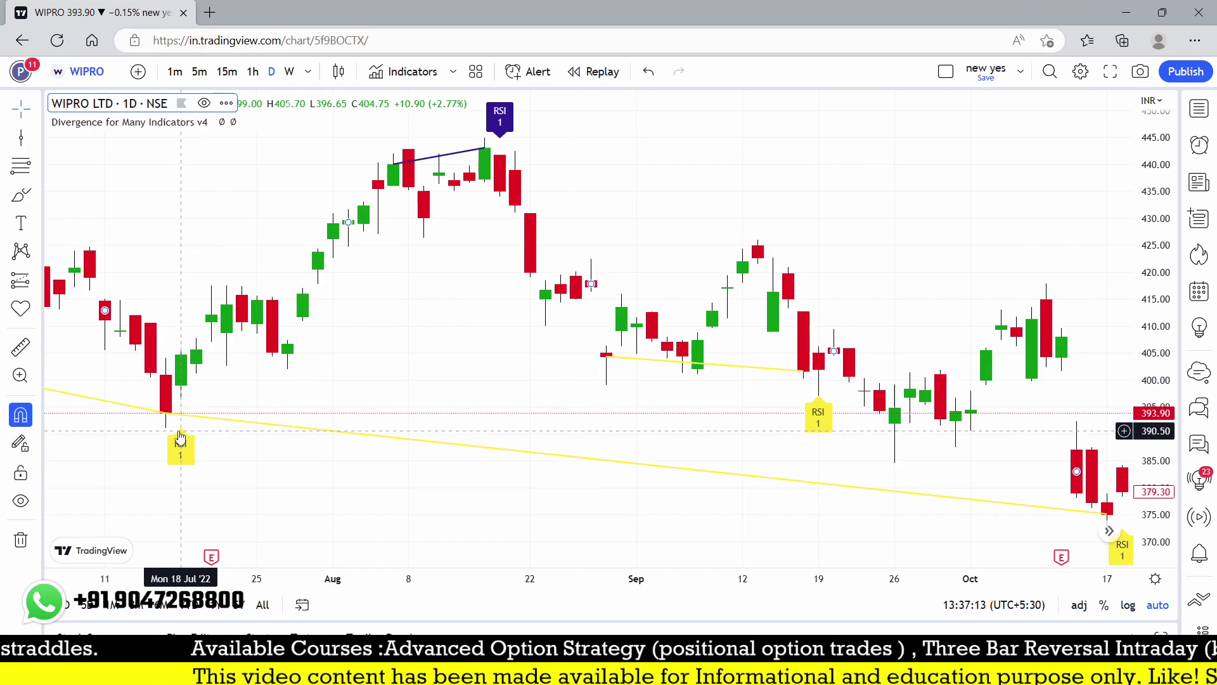
pyautogui.scroll(-5, 180, 439)
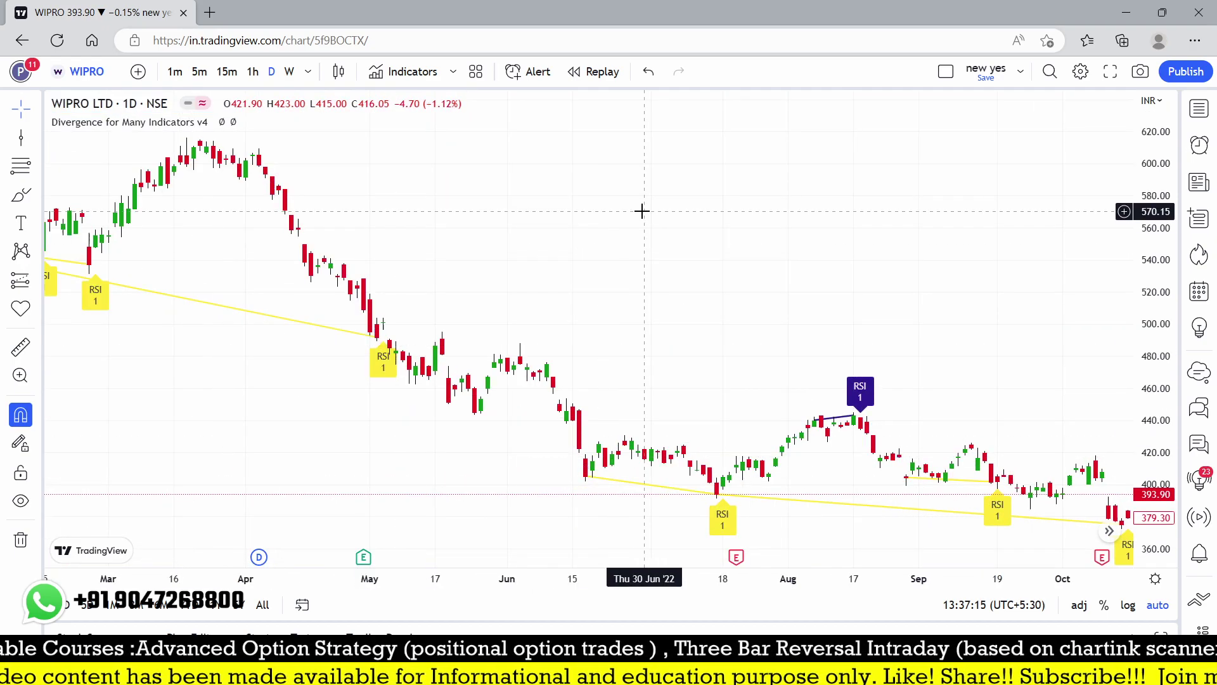
pyautogui.write('15')
pyautogui.press('Return')
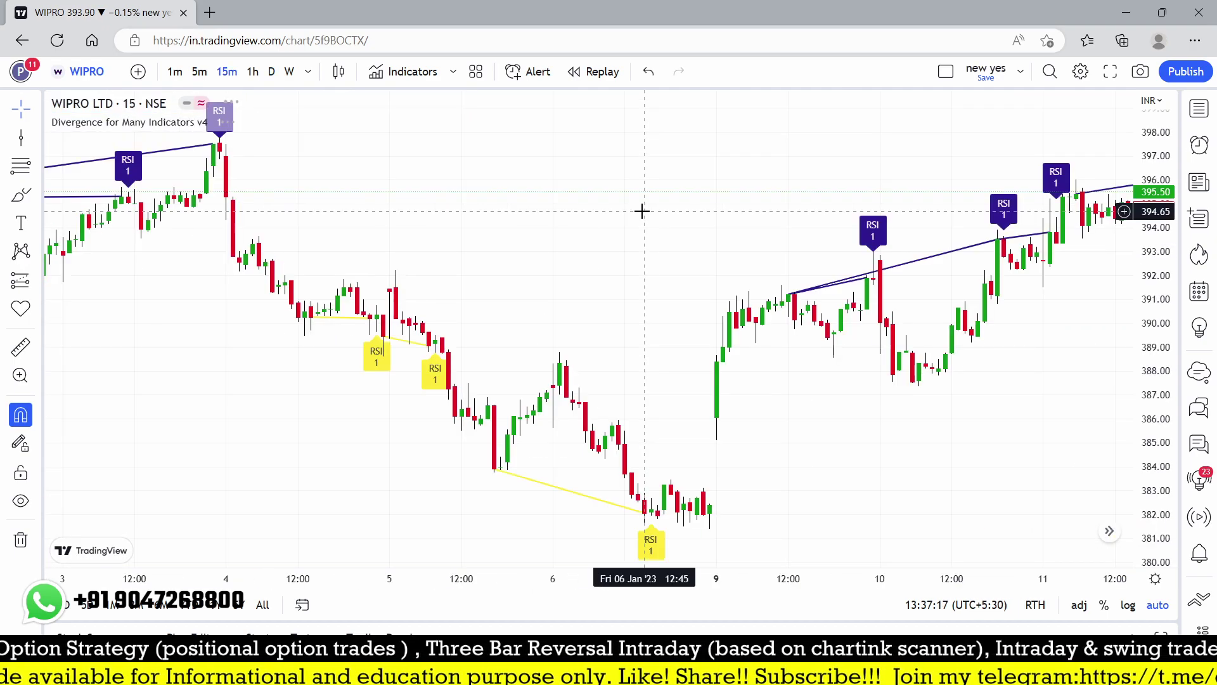
# Pan WIPRO's 15-minute chart to recent January sessions, then search for BANKNI
pyautogui.moveTo(480, 265); pyautogui.dragTo(159, 273)
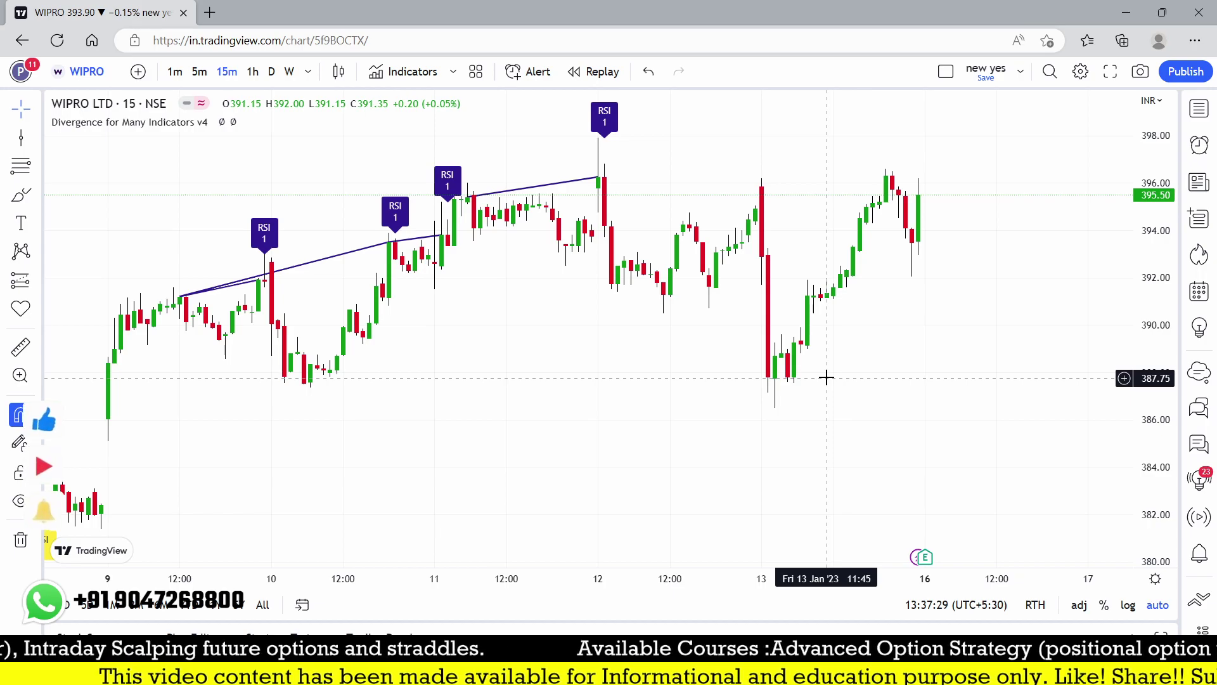
pyautogui.scroll(2, 827, 377)
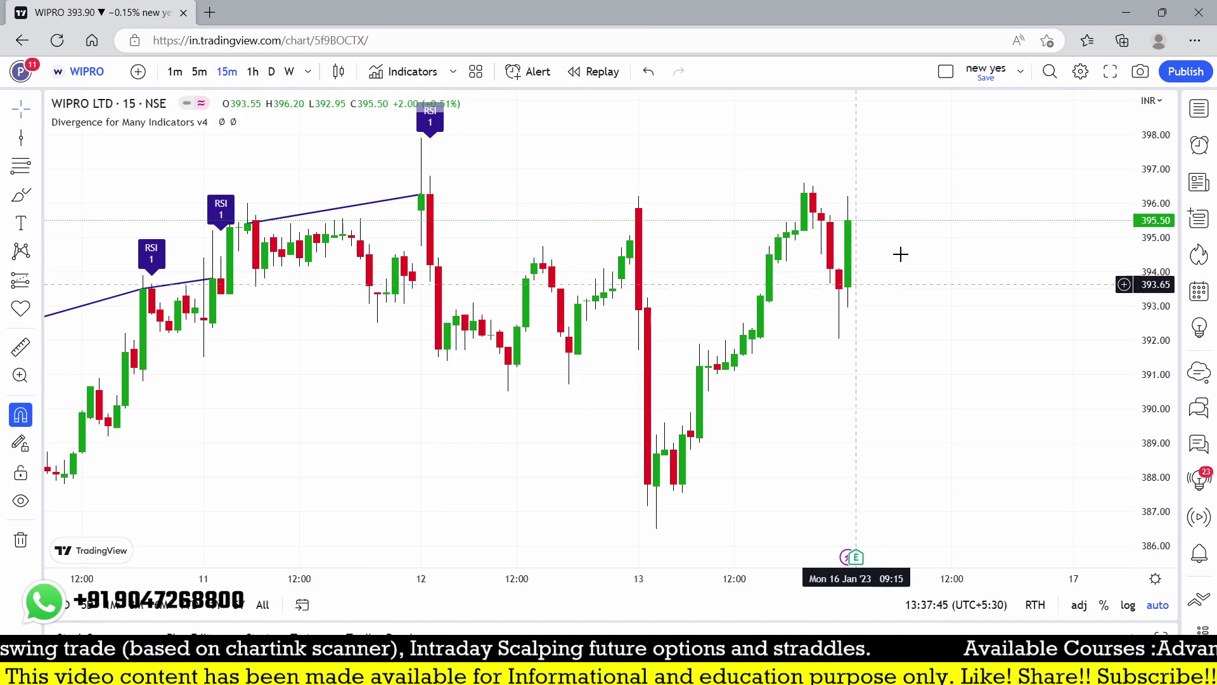
pyautogui.write('BA')
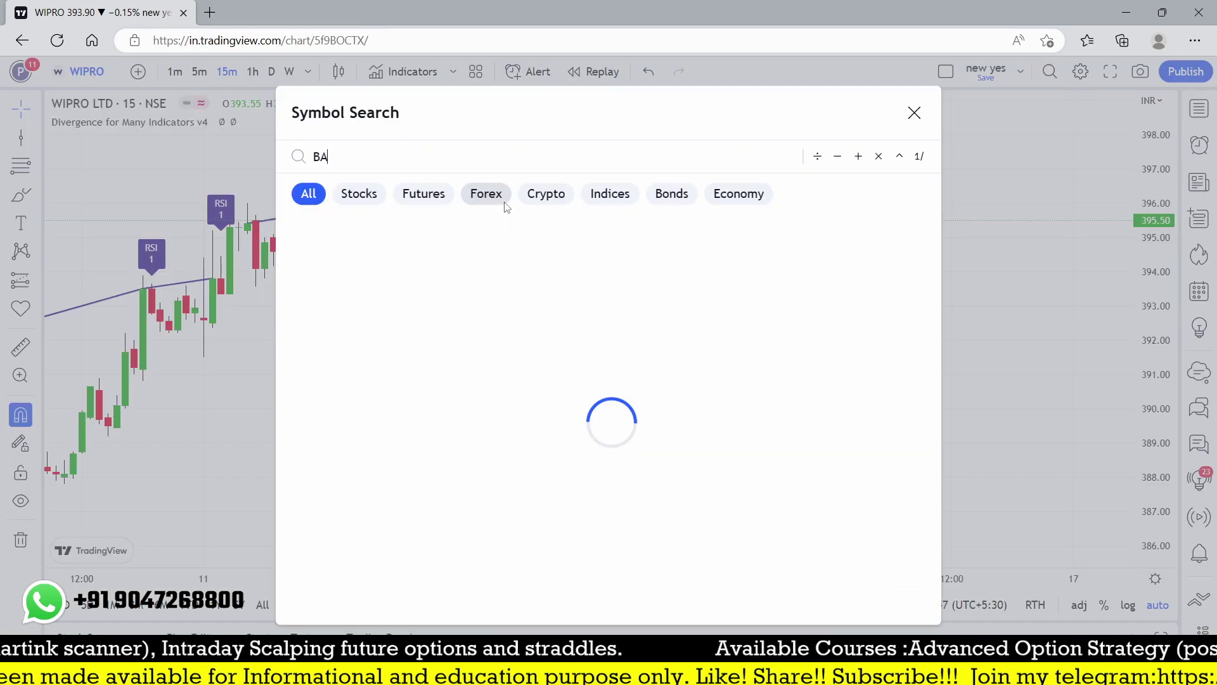
pyautogui.write('NKNI')
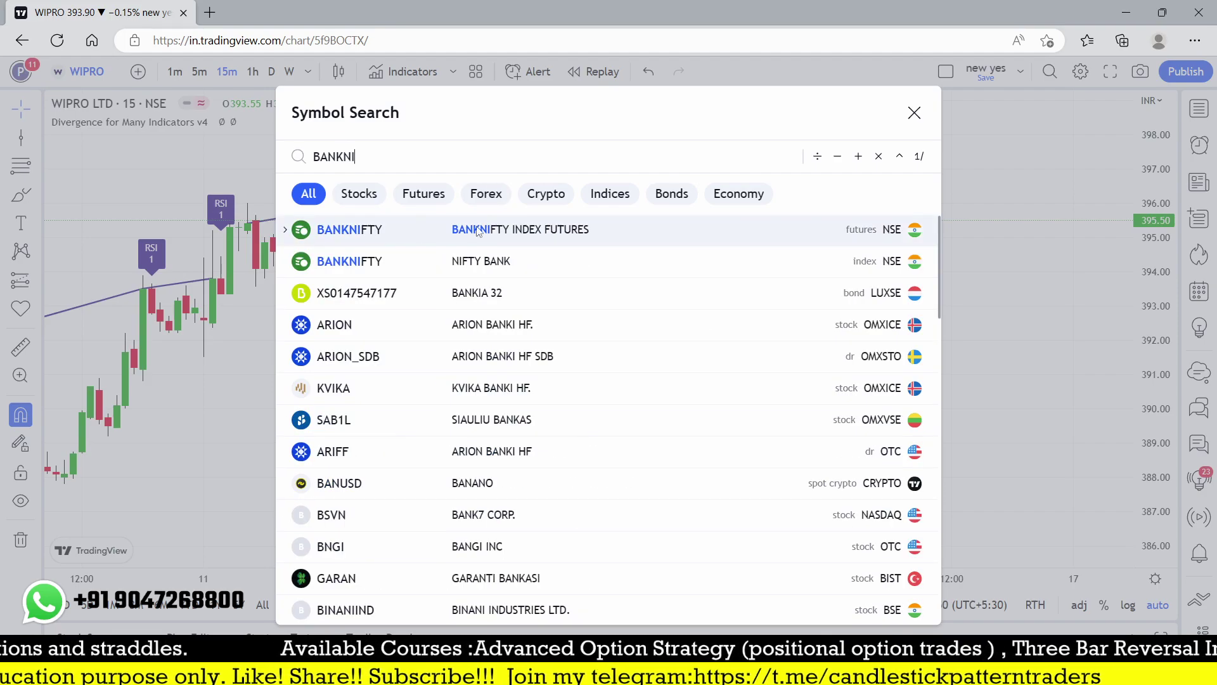
# Load the BANKNIFTY January 2023 futures contract chart
pyautogui.click(285, 230)
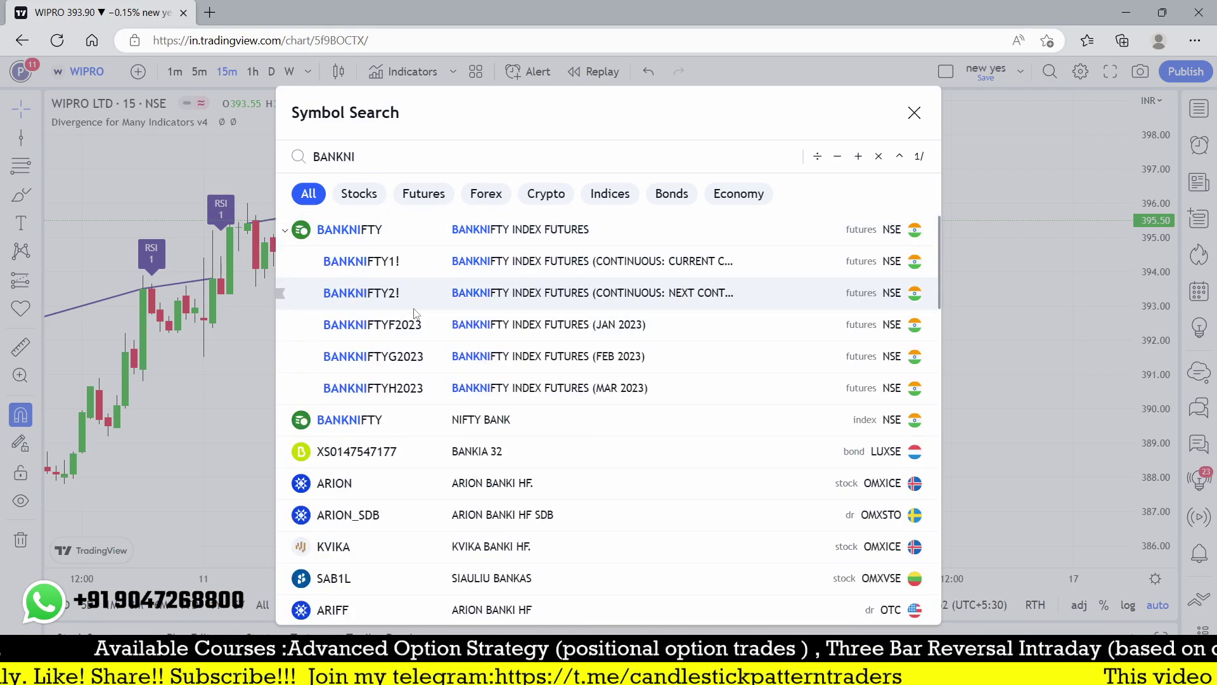
pyautogui.click(470, 324)
pyautogui.scroll(-4, 958, 252)
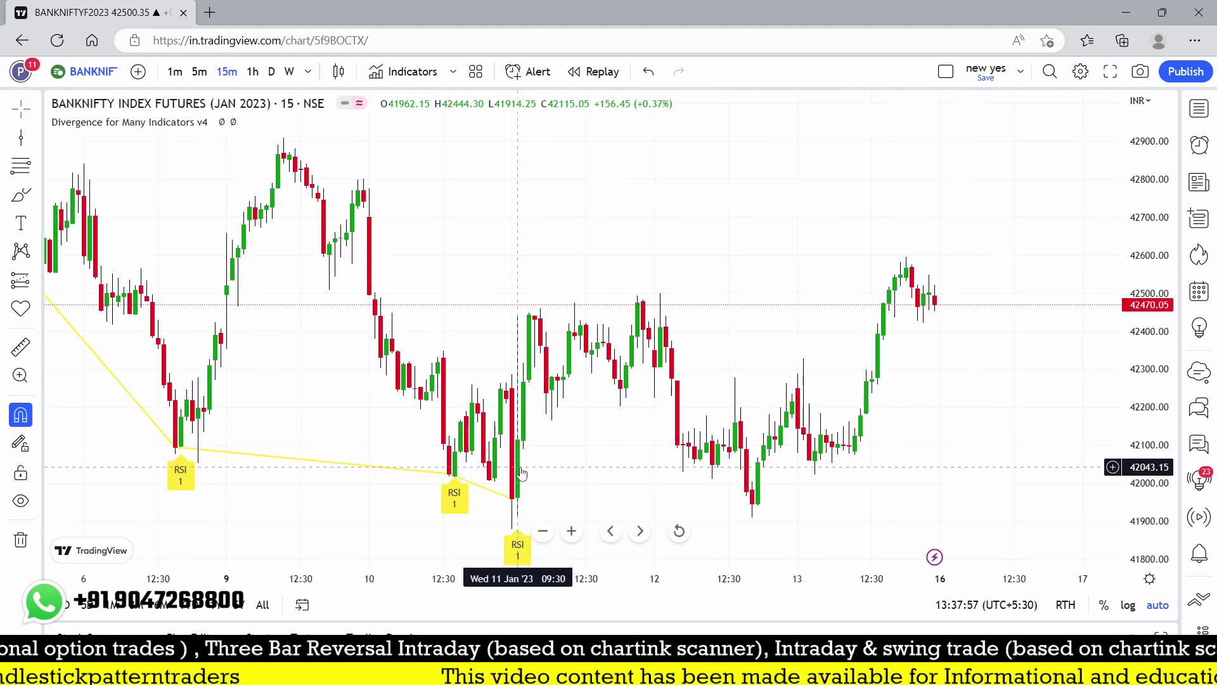
# Switch BANKNIFTY to the 5-minute interval and open the divergence indicator's settings
pyautogui.write('5')
pyautogui.press('Return')
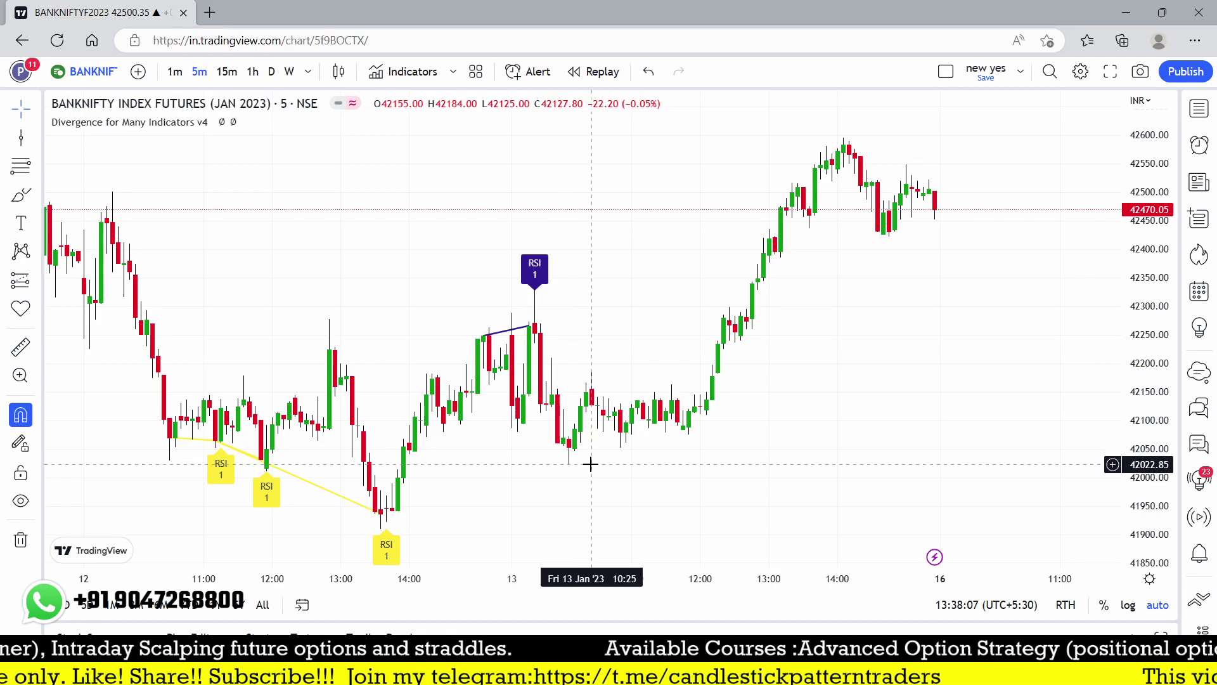
pyautogui.hscroll(-5, 484, 307)
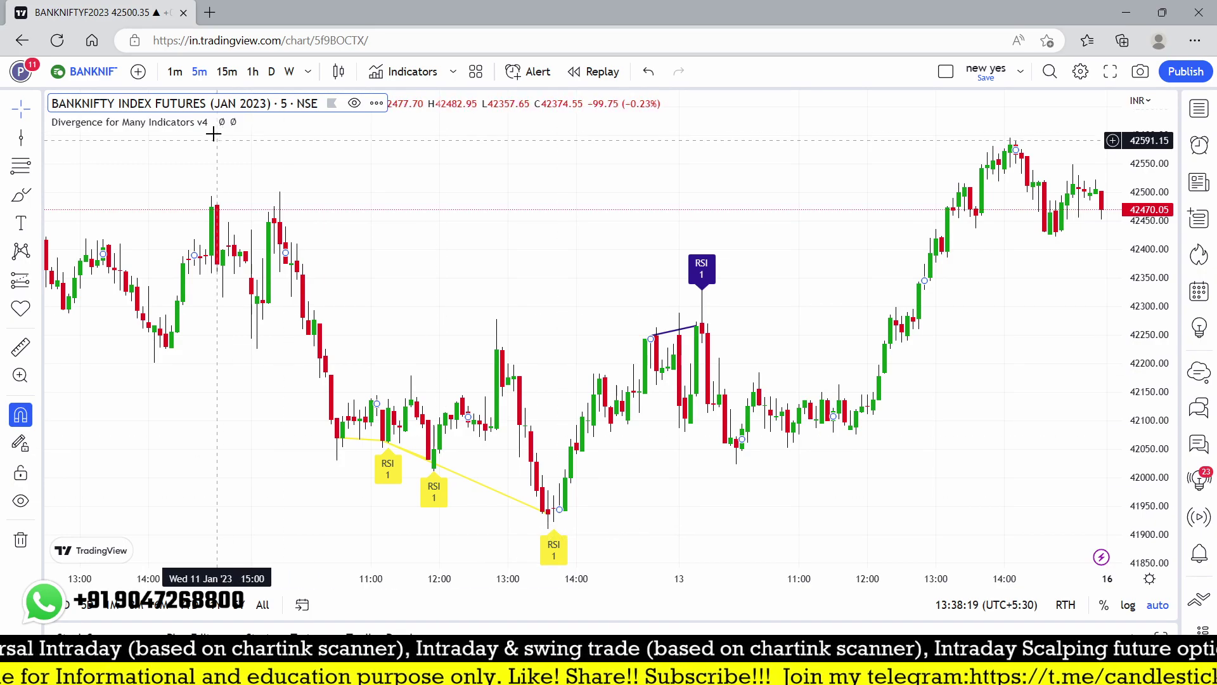
pyautogui.click(245, 122)
# Enable OBV alongside RSI in the divergence indicator's Inputs and apply it
pyautogui.scroll(-5, 595, 336)
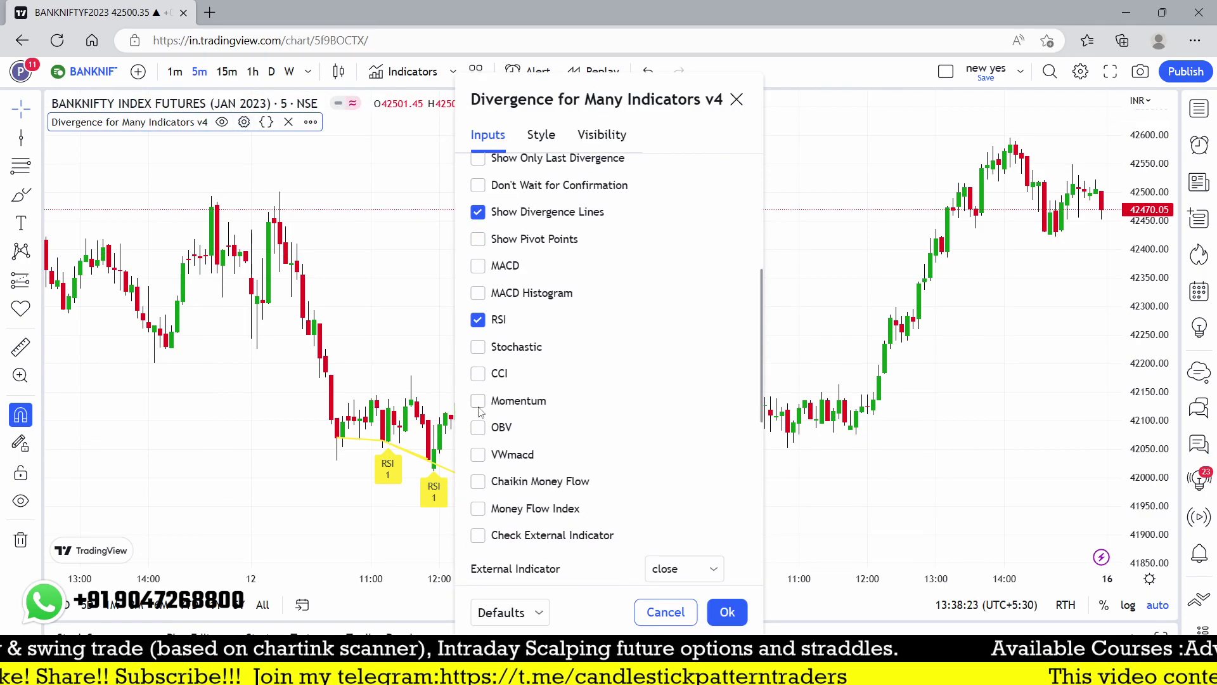
pyautogui.click(477, 428)
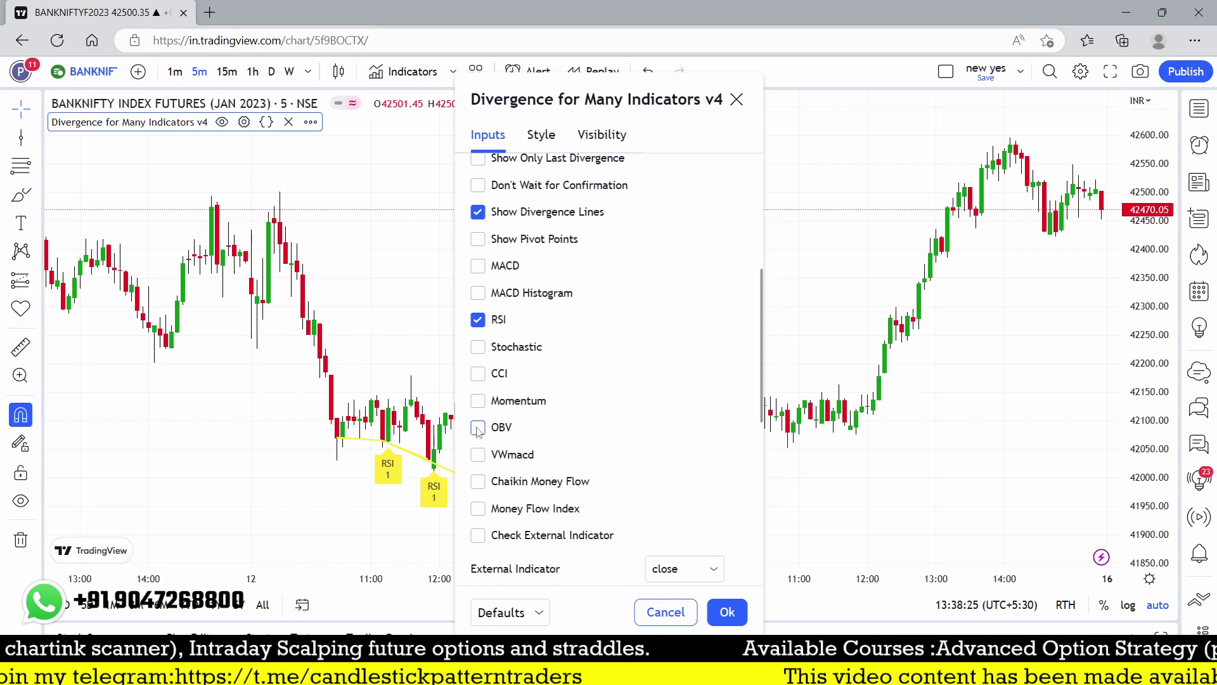
pyautogui.click(727, 612)
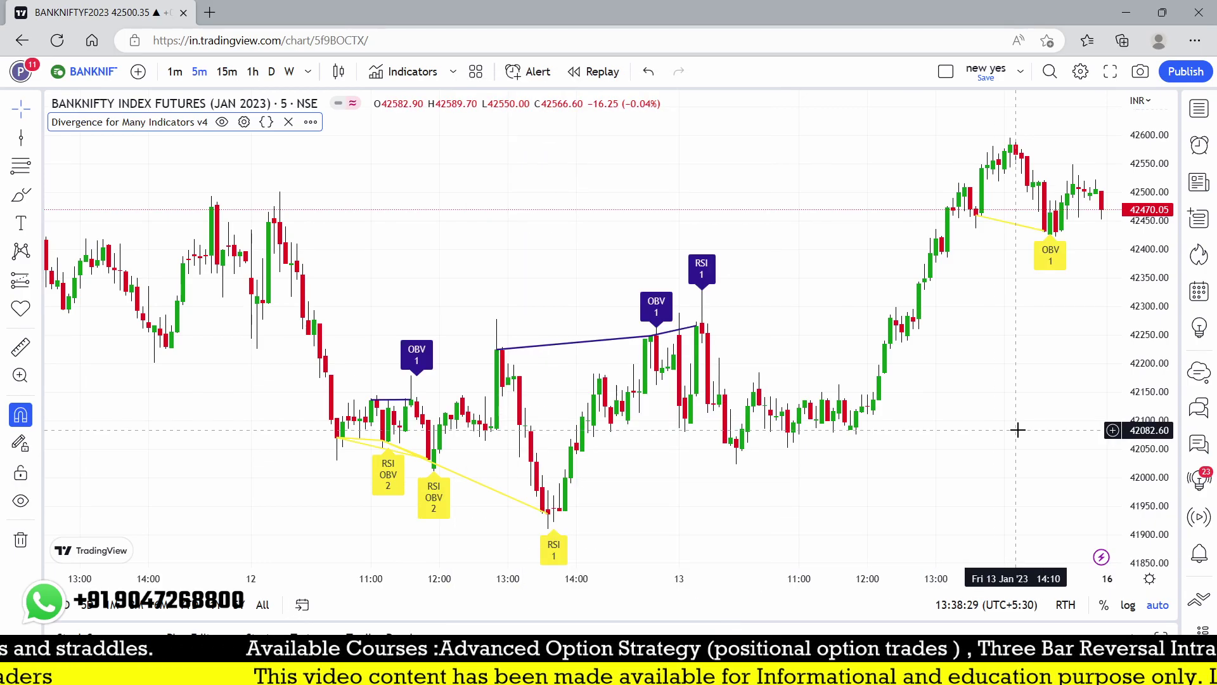
pyautogui.scroll(2, 730, 322)
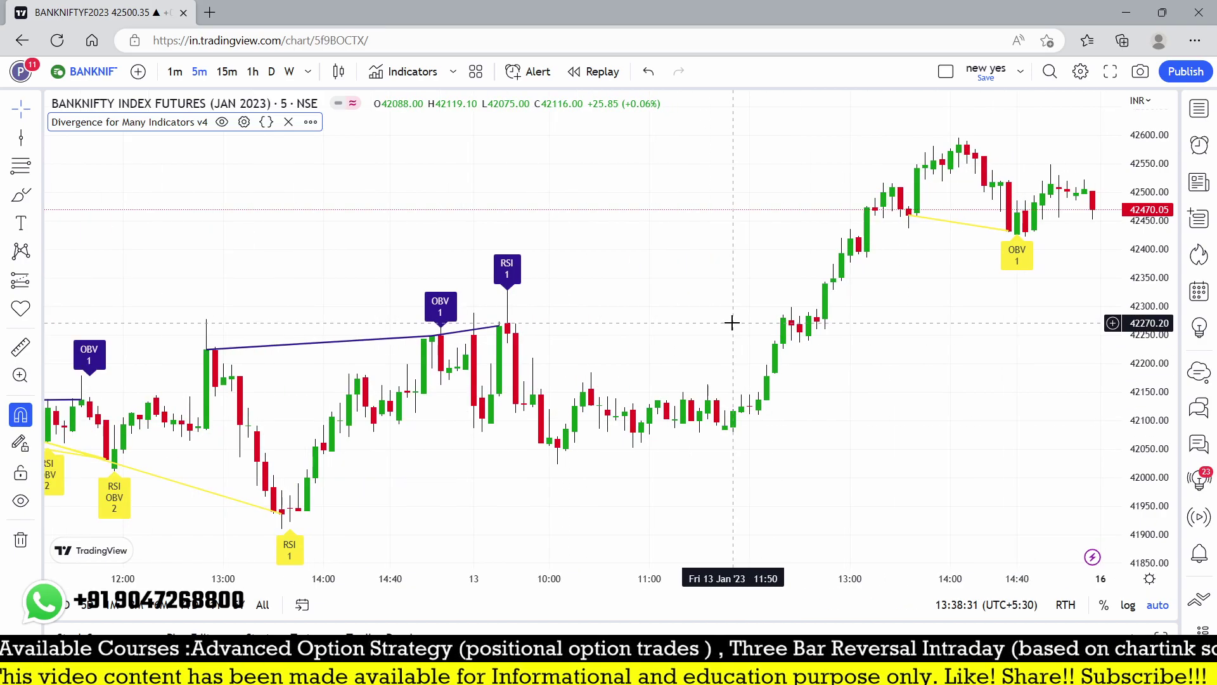
pyautogui.scroll(-3, 732, 323)
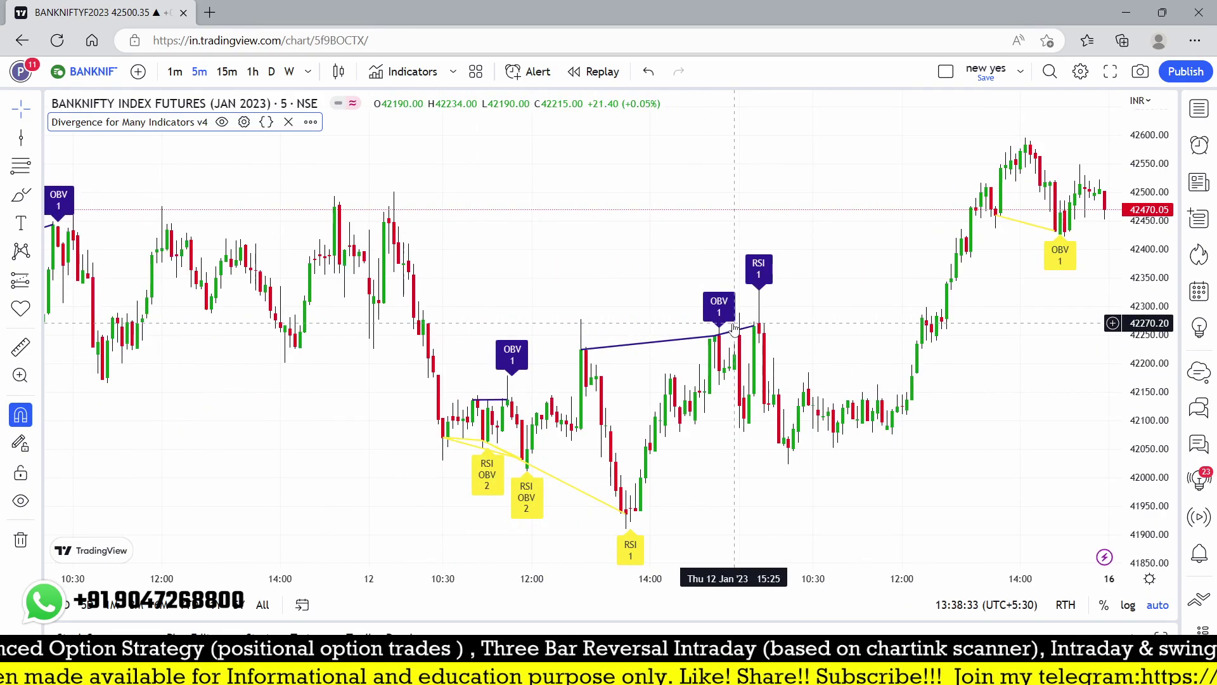
pyautogui.scroll(1, 734, 328)
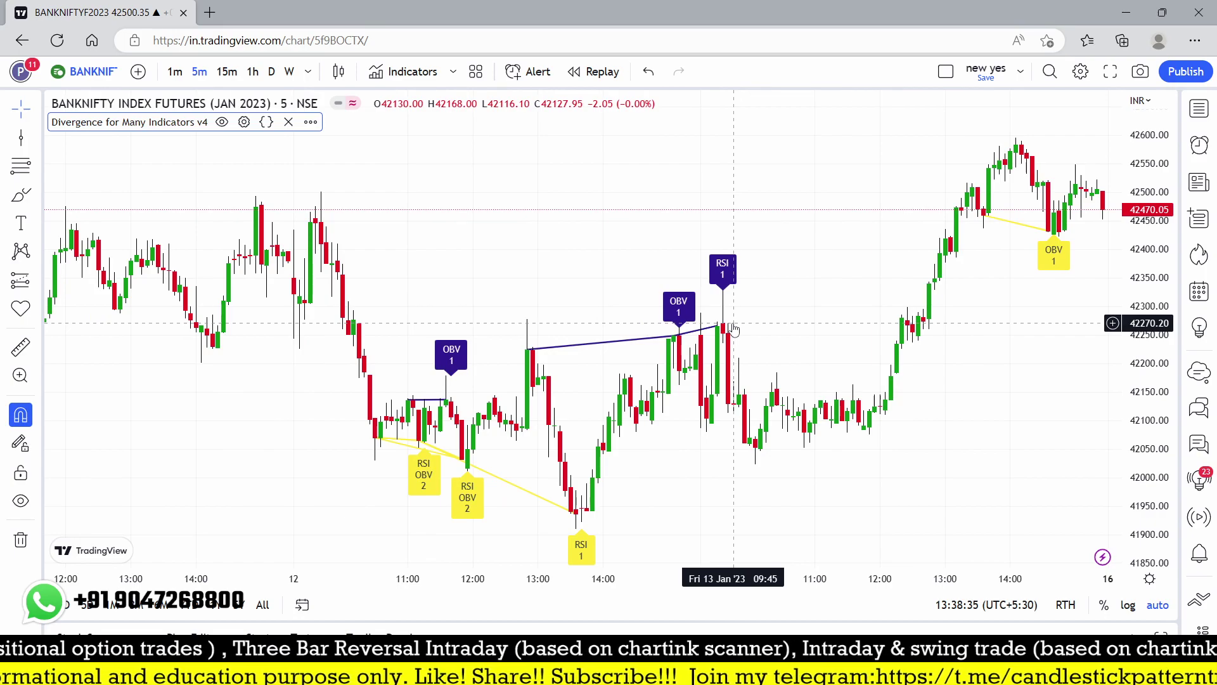